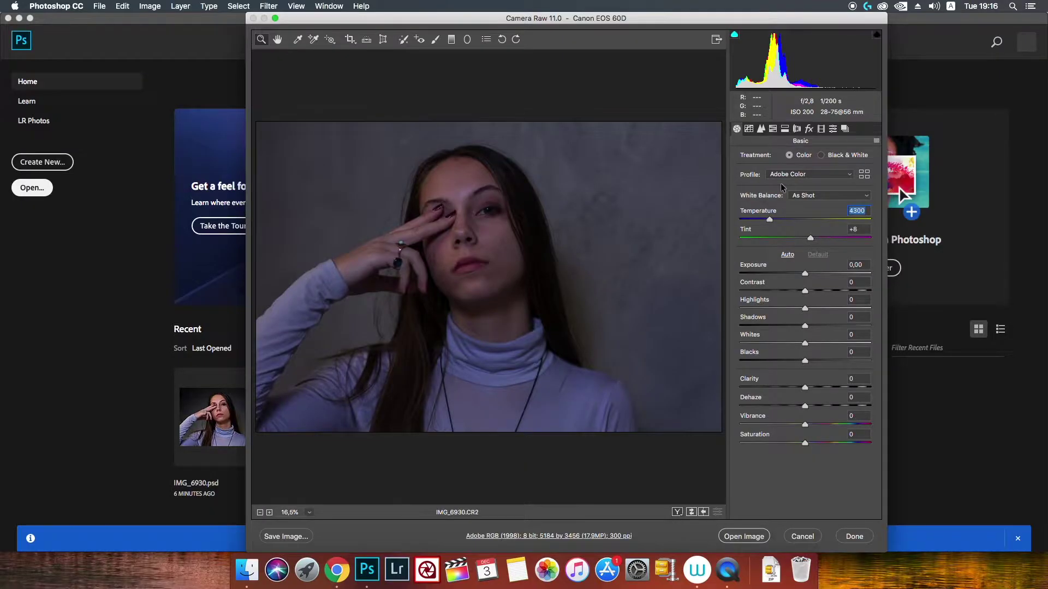
# - Raise the Camera Raw exposure to +0,25 to brighten the portrait
pyautogui.moveTo(804, 274)
pyautogui.mouseDown()
pyautogui.moveTo(816, 309)
pyautogui.moveTo(801, 361)
pyautogui.mouseUp()
# - Open the photo in Photoshop and apply Silver Efex Pro 2 as a layer with a new blend mode
pyautogui.click(744, 536)
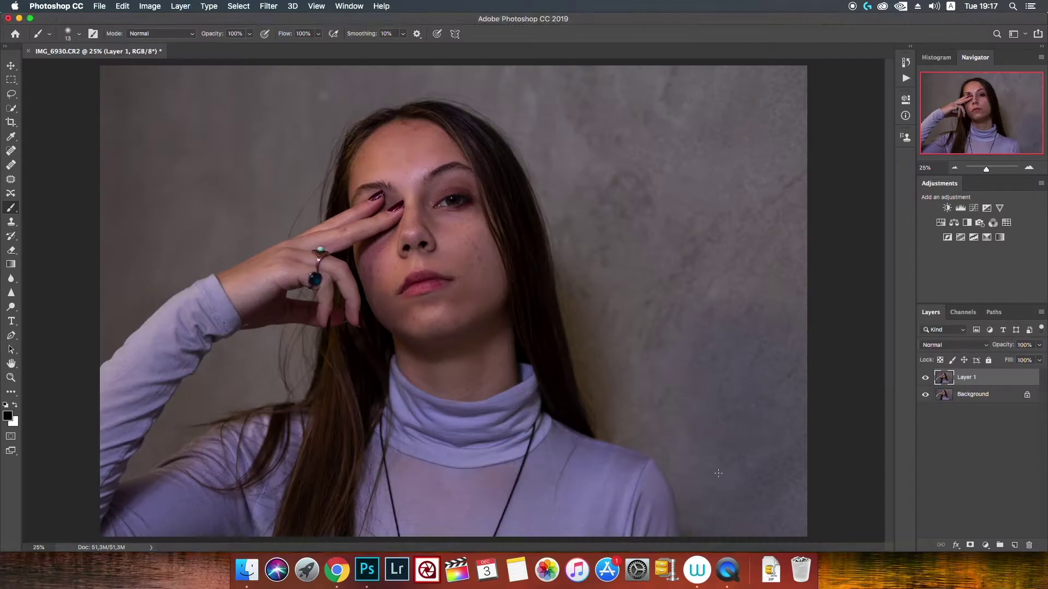
pyautogui.click(269, 6)
pyautogui.click(464, 338)
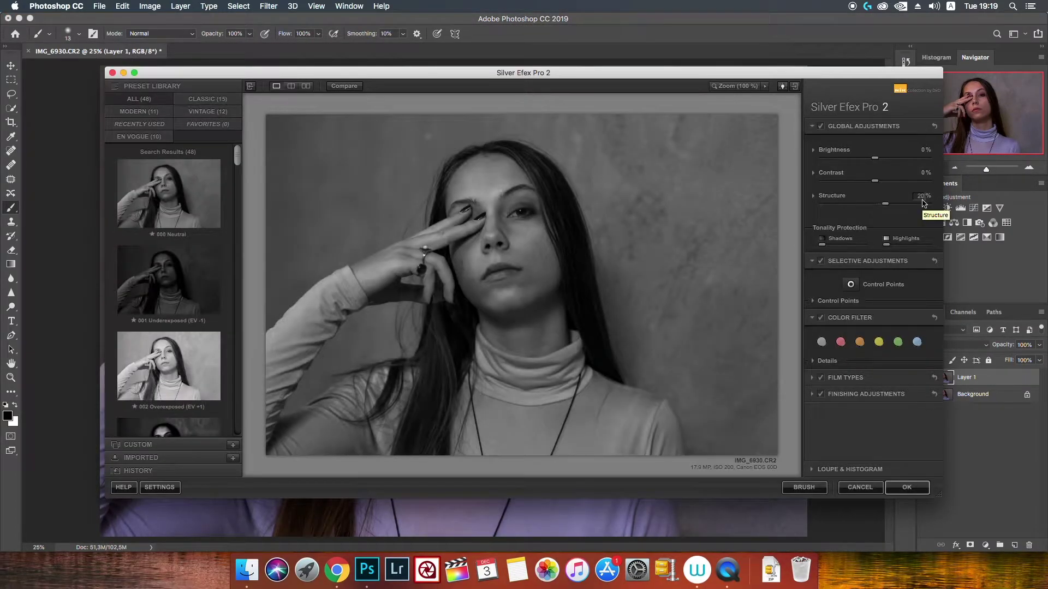
pyautogui.click(906, 487)
pyautogui.click(952, 330)
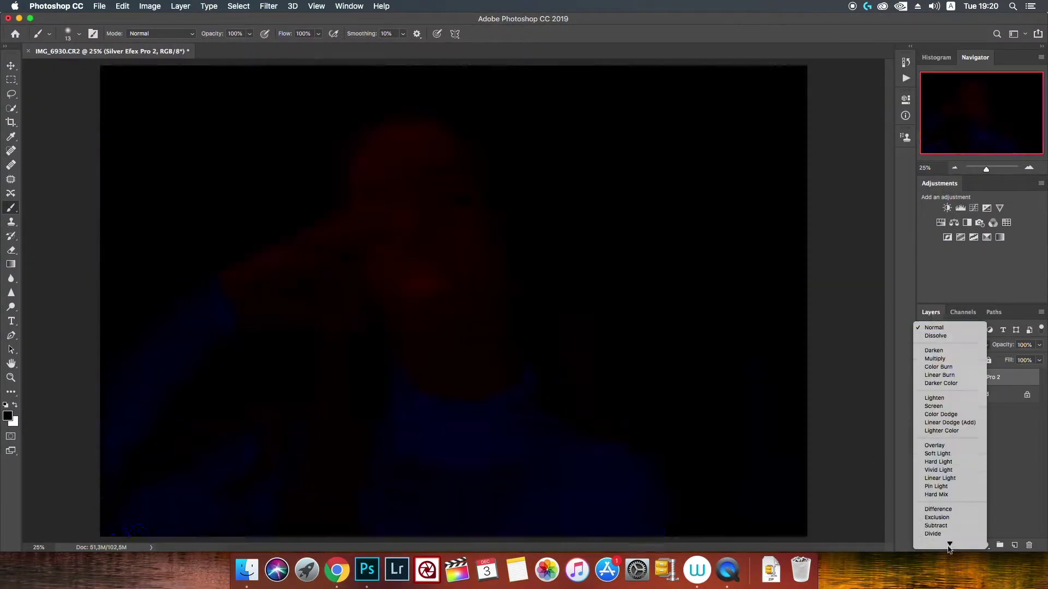
pyautogui.click(942, 534)
# - Add a High Pass smart-filter layer in Soft Light above Silver Efex Pro 2
pyautogui.click(1014, 545)
pyautogui.write('Pass')
pyautogui.click(268, 6)
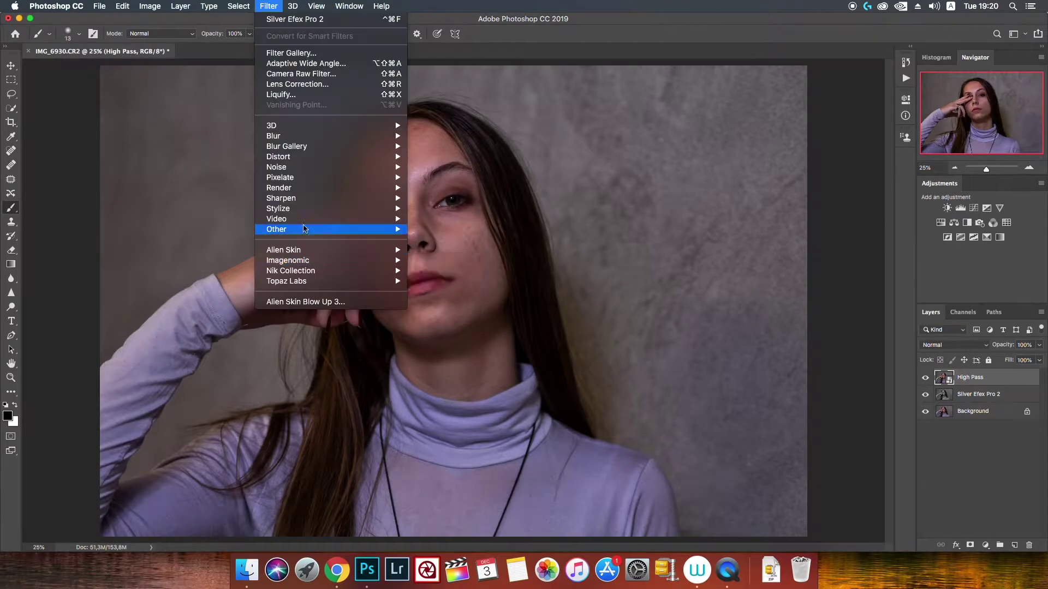
pyautogui.click(432, 240)
pyautogui.click(627, 304)
pyautogui.click(732, 175)
# - Save the file as IMG_6930.psd and add an empty layer for healing
pyautogui.press('super+shift+s')
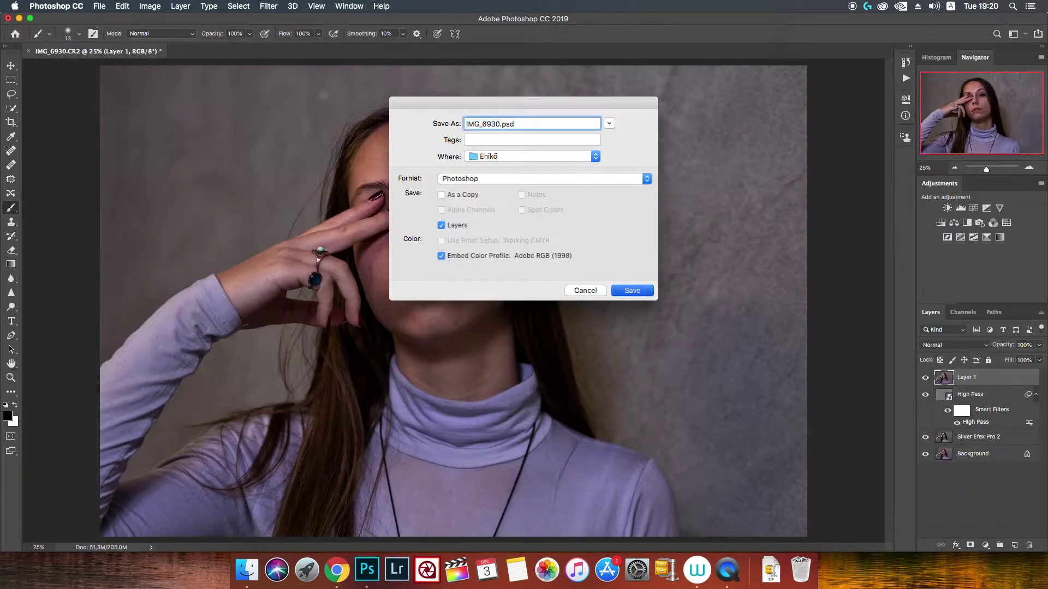
pyautogui.click(582, 289)
pyautogui.click(657, 236)
pyautogui.press('super+shift+alt+n')
# - Name the empty layer Heal and spot-heal a blemish on the face
pyautogui.write('Healj')
pyautogui.scroll(3, 479, 351)
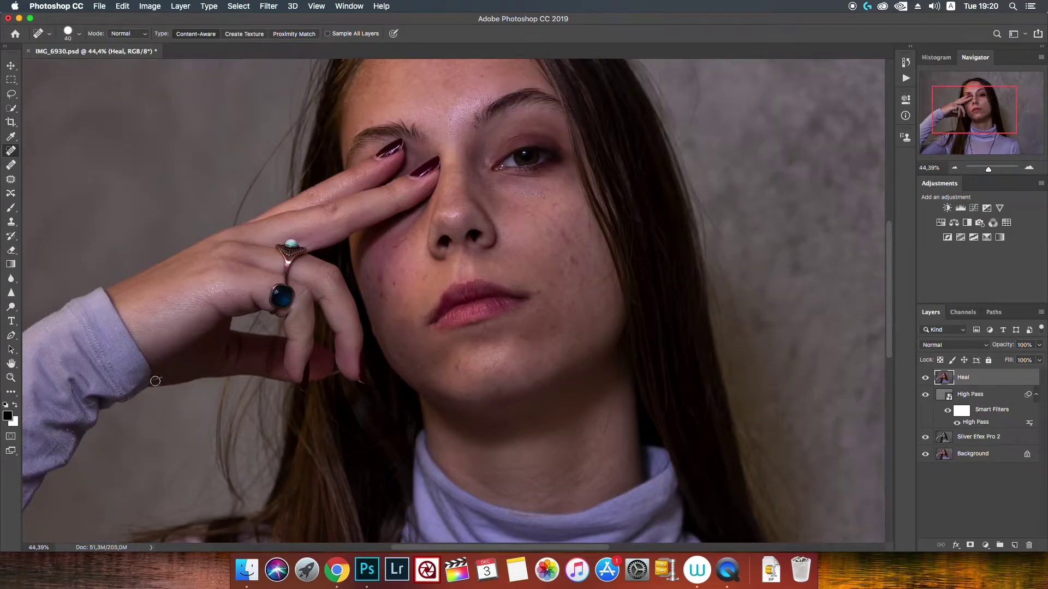
pyautogui.moveTo(156, 385); pyautogui.dragTo(259, 367)
pyautogui.scroll(1, 615, 405)
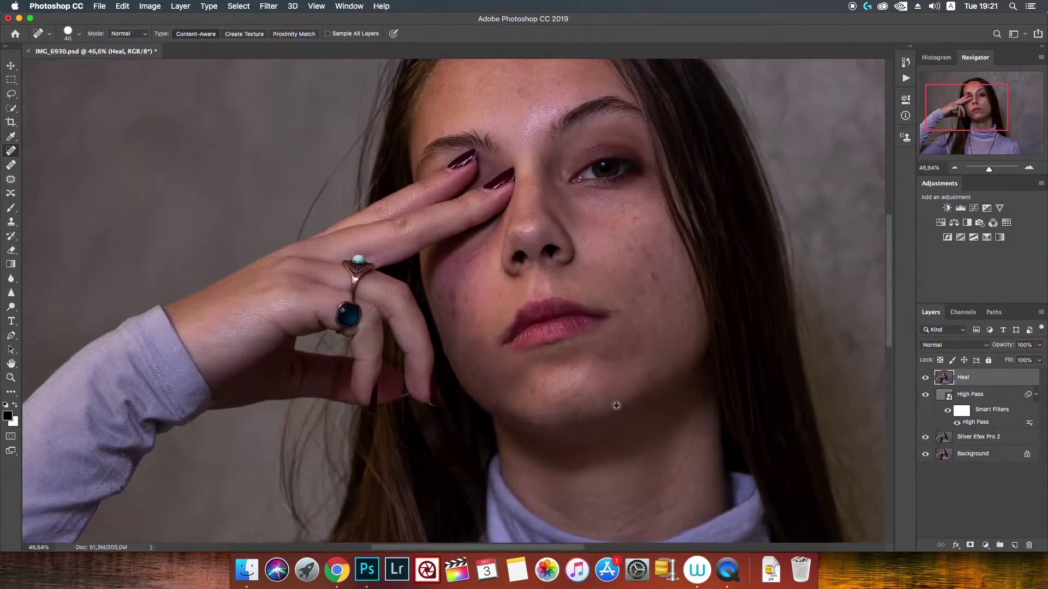
pyautogui.scroll(2, 615, 404)
pyautogui.scroll(-2, 415, 269)
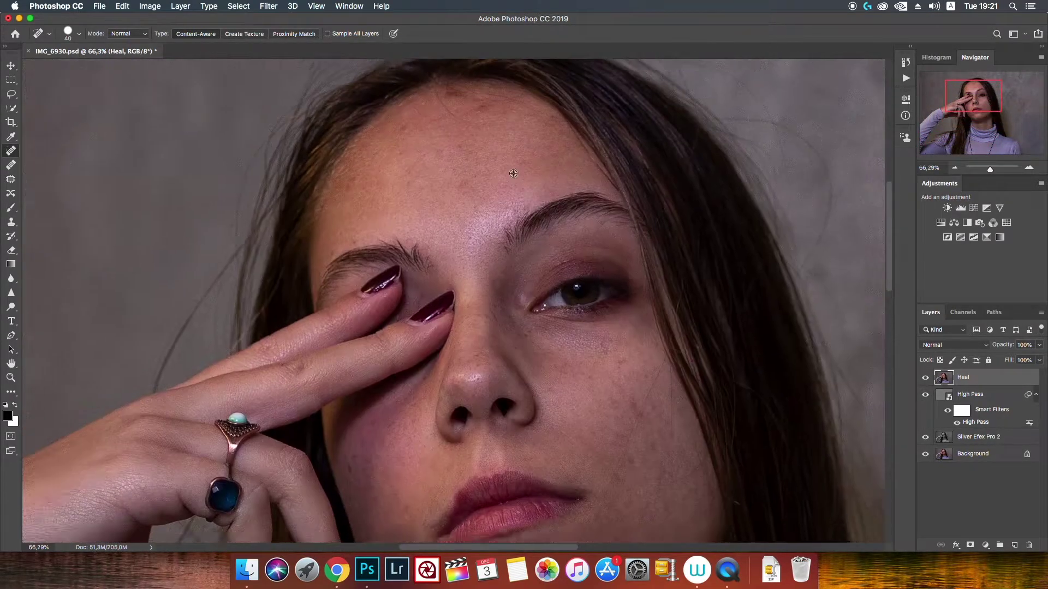
pyautogui.scroll(-2, 475, 275)
# - Stamp all visible layers into a new Layer 1 above Heal
pyautogui.press('l')
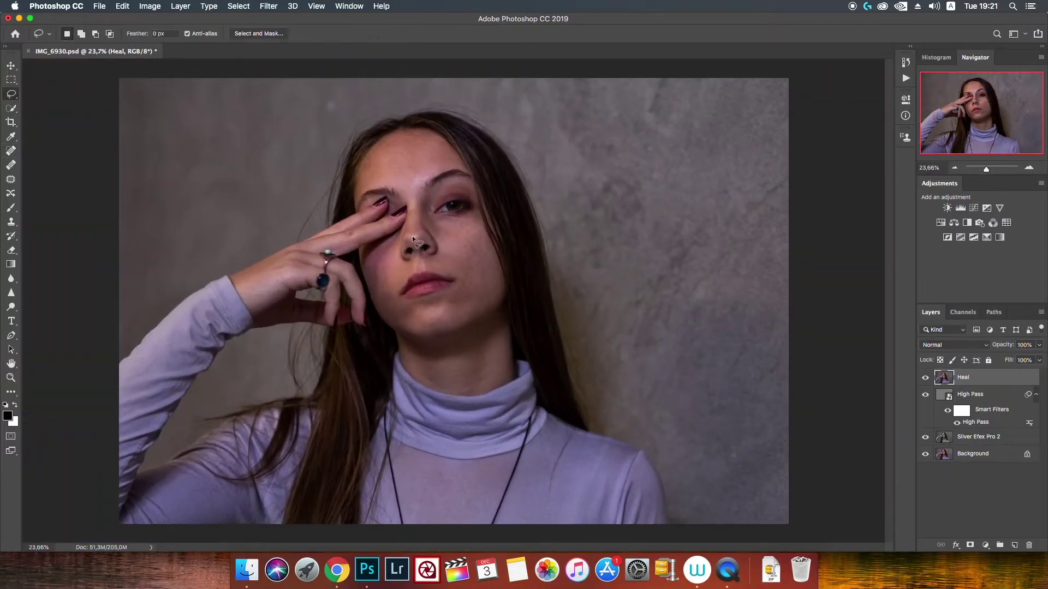
pyautogui.rightClick(332, 105)
pyautogui.click(352, 181)
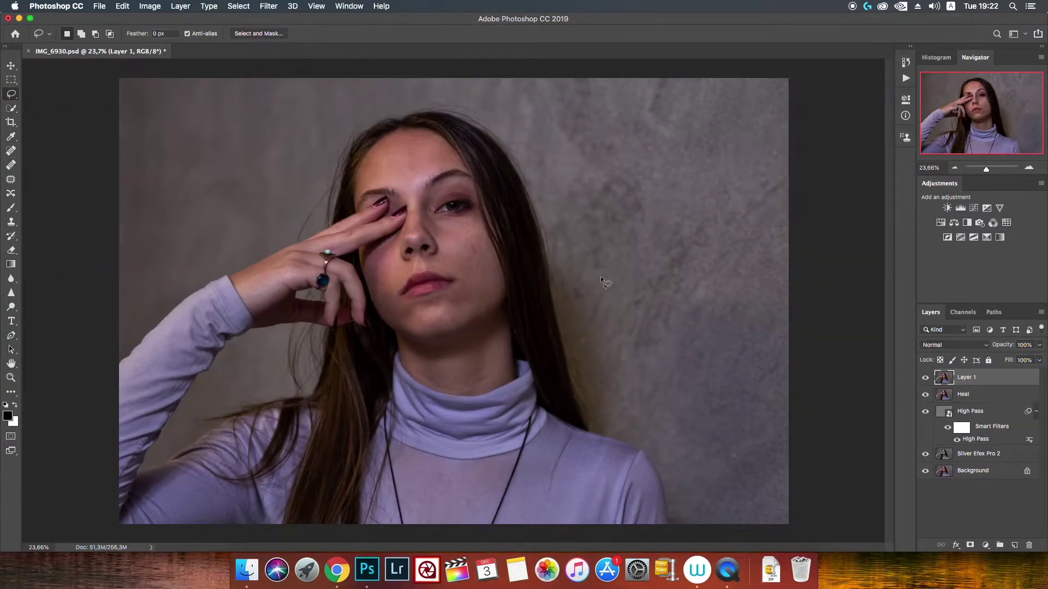
pyautogui.press('b')
pyautogui.click(268, 6)
# - Apply Portraiture 3 Medium smoothing with Warmth +4 and Tint +2 to the top layer
pyautogui.click(443, 271)
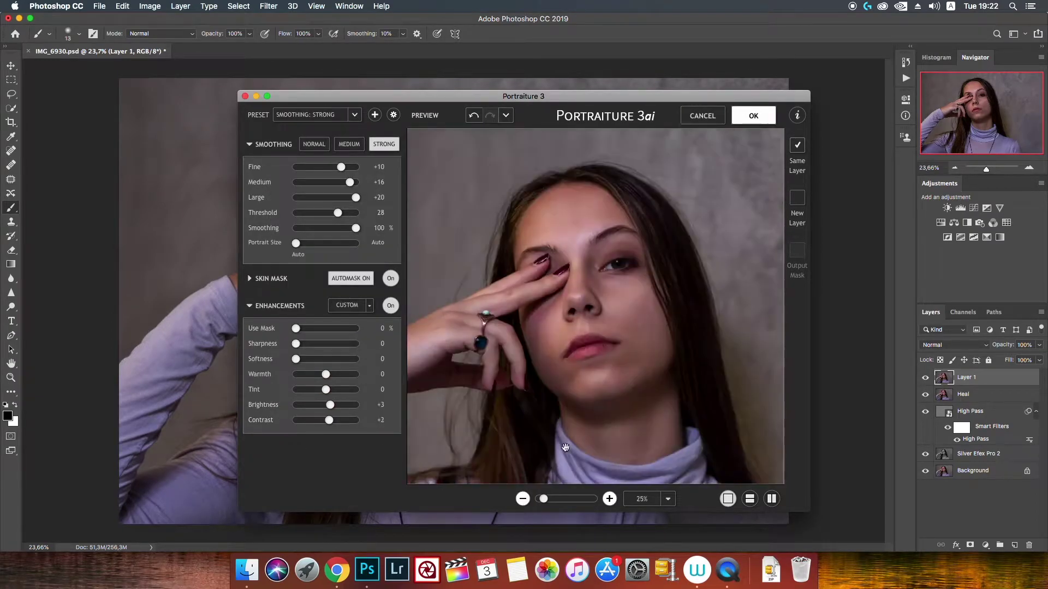
pyautogui.scroll(2, 382, 389)
pyautogui.scroll(-1, 382, 374)
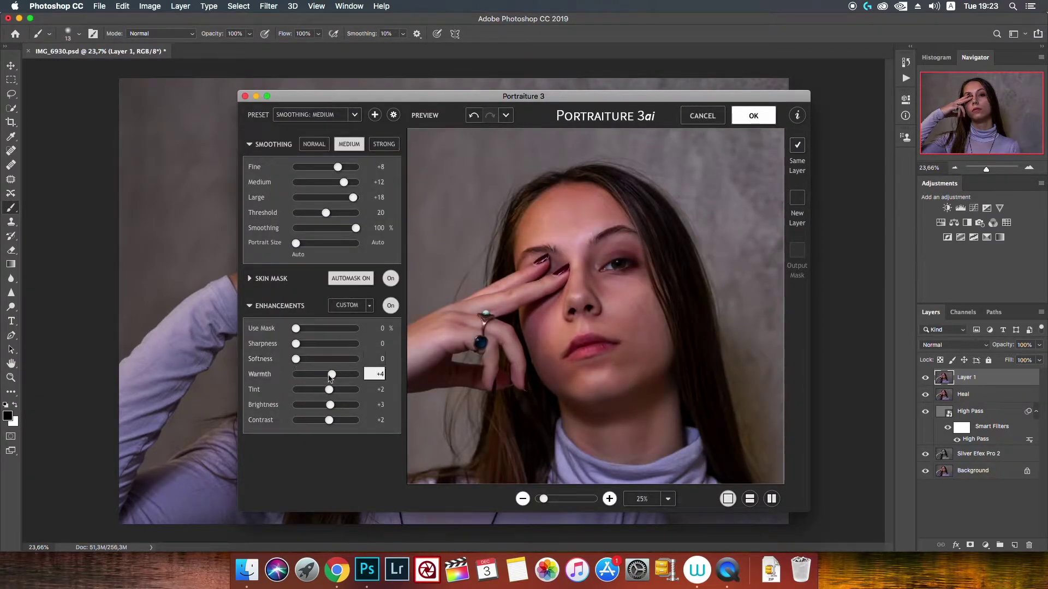
pyautogui.click(753, 116)
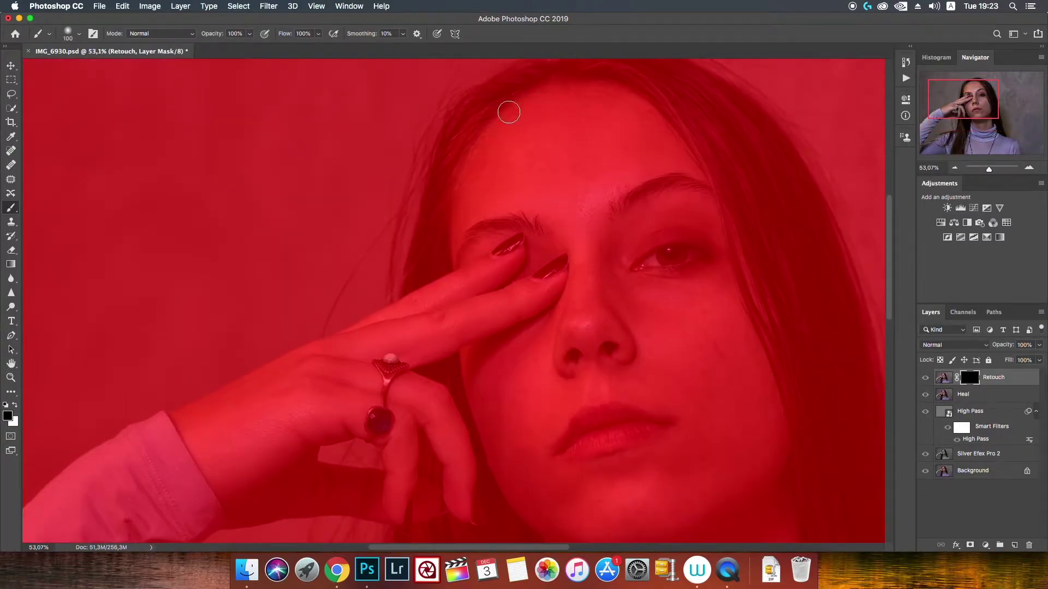
# - Paint white on the Retouch mask to reveal smoothing on the hand, neck, hair edge and cheek
pyautogui.press('x')
pyautogui.moveTo(508, 113)
pyautogui.mouseDown()
pyautogui.moveTo(459, 251)
pyautogui.moveTo(317, 349)
pyautogui.moveTo(192, 378)
pyautogui.moveTo(226, 524)
pyautogui.mouseUp()
pyautogui.scroll(-4, 245, 343)
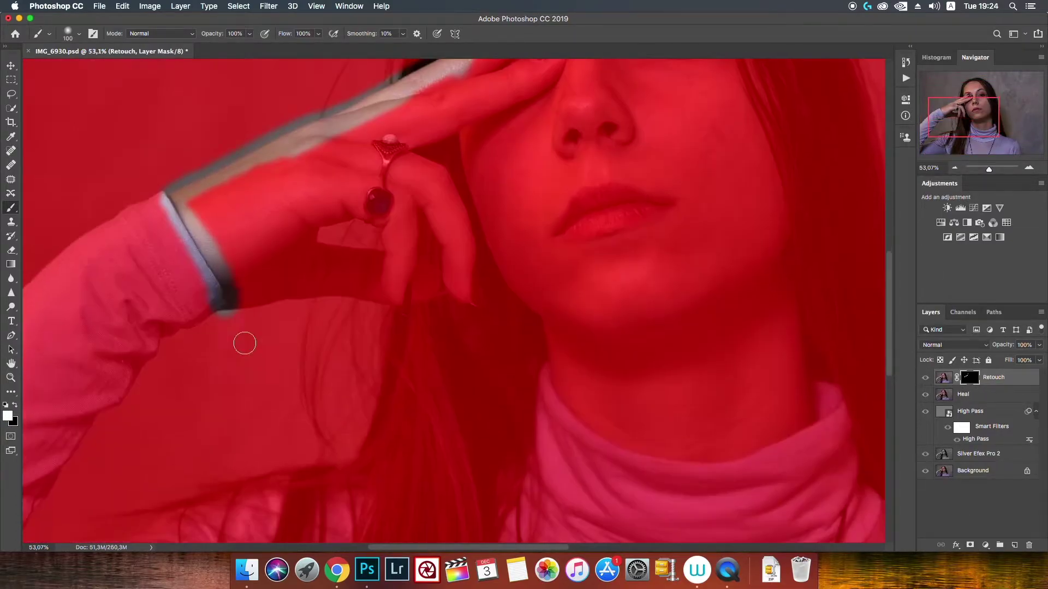
pyautogui.moveTo(245, 343)
pyautogui.mouseDown()
pyautogui.moveTo(478, 234)
pyautogui.moveTo(553, 374)
pyautogui.moveTo(806, 433)
pyautogui.mouseUp()
pyautogui.moveTo(654, 57)
pyautogui.mouseDown()
pyautogui.moveTo(540, 363)
pyautogui.moveTo(564, 393)
pyautogui.mouseUp()
pyautogui.moveTo(545, 224)
pyautogui.mouseDown()
pyautogui.moveTo(679, 475)
pyautogui.moveTo(484, 250)
pyautogui.mouseUp()
pyautogui.moveTo(486, 267)
pyautogui.mouseDown()
pyautogui.moveTo(506, 391)
pyautogui.moveTo(537, 453)
pyautogui.mouseUp()
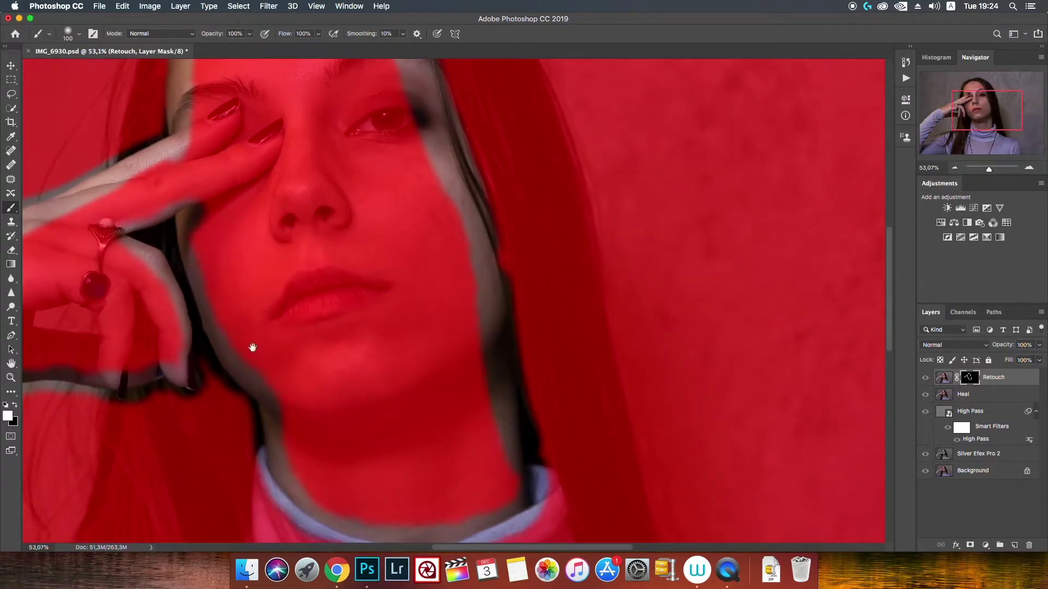
pyautogui.moveTo(253, 347); pyautogui.dragTo(518, 284)
pyautogui.moveTo(262, 272); pyautogui.dragTo(436, 245)
pyautogui.moveTo(284, 246)
pyautogui.mouseDown()
pyautogui.moveTo(518, 109)
pyautogui.moveTo(353, 278)
pyautogui.mouseUp()
# - With a 200 brush, reveal smoothing across the face, nose, lips, chin and jaw
pyautogui.press(']')
pyautogui.press(']')
pyautogui.press(']')
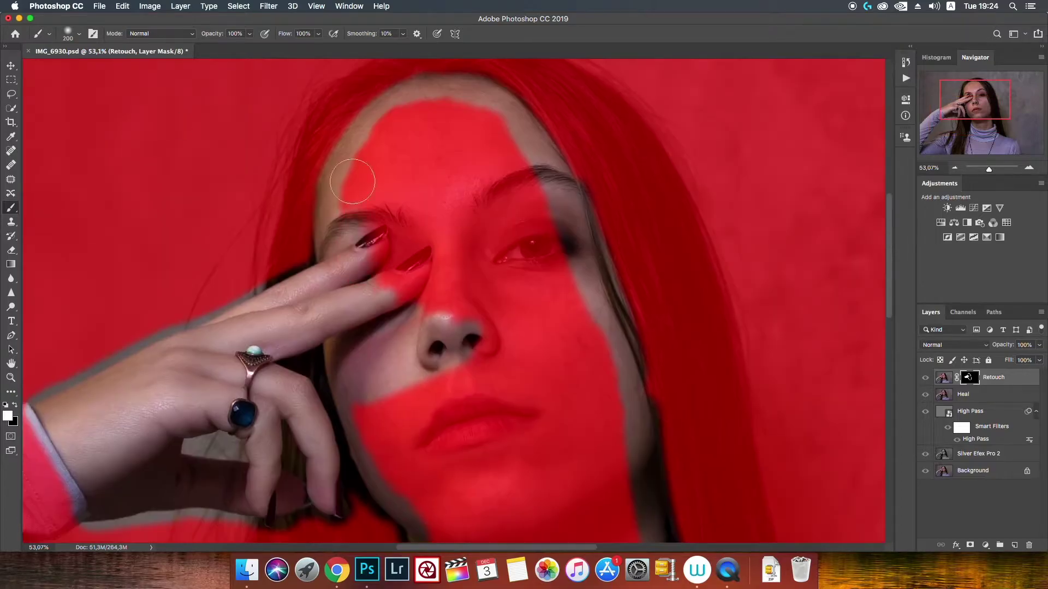
pyautogui.moveTo(353, 181)
pyautogui.mouseDown()
pyautogui.moveTo(518, 306)
pyautogui.moveTo(492, 519)
pyautogui.moveTo(437, 292)
pyautogui.mouseUp()
pyautogui.moveTo(545, 355); pyautogui.dragTo(628, 415)
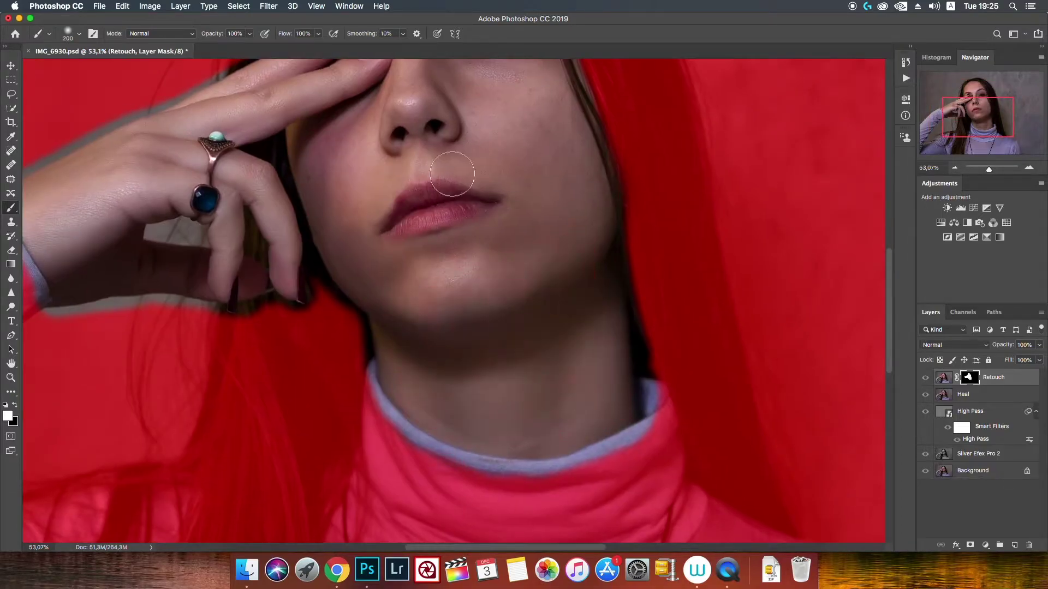
pyautogui.moveTo(642, 296); pyautogui.dragTo(649, 407)
pyautogui.moveTo(580, 192); pyautogui.dragTo(591, 346)
pyautogui.scroll(2, 344, 367)
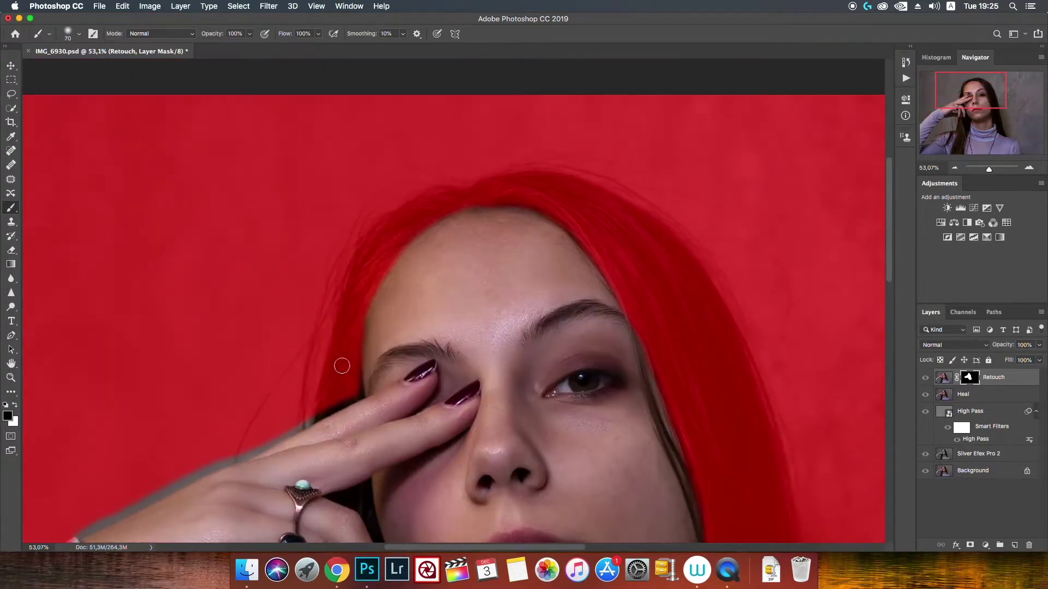
pyautogui.scroll(3, 364, 345)
pyautogui.moveTo(418, 291); pyautogui.dragTo(546, 204)
# - Paint black to hide the grey halos around the fingers, sleeve cuff and hand
pyautogui.press('x')
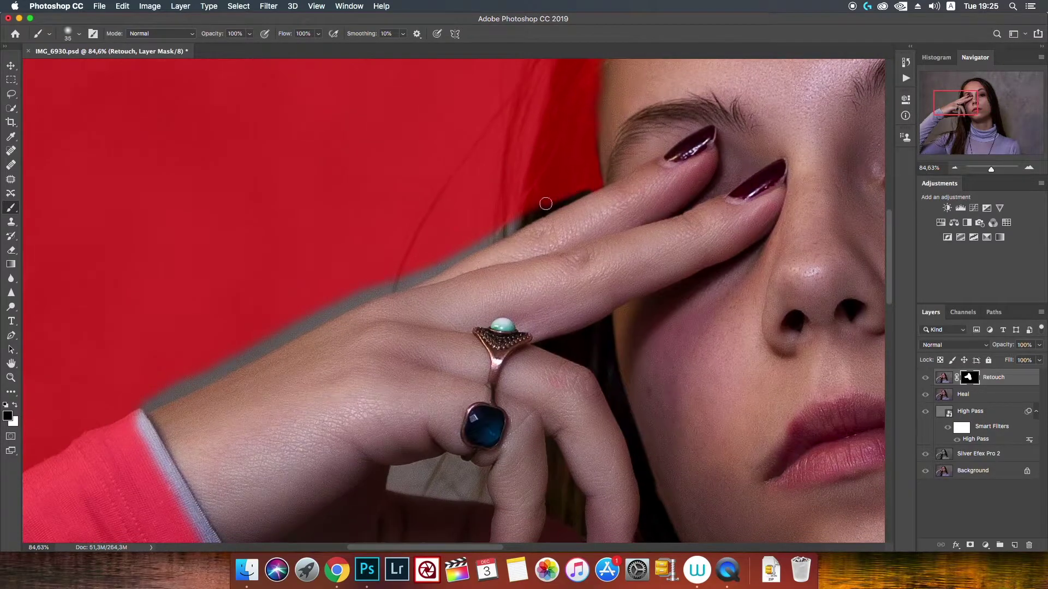
pyautogui.moveTo(490, 238); pyautogui.dragTo(620, 172)
pyautogui.moveTo(537, 208)
pyautogui.mouseDown()
pyautogui.moveTo(333, 317)
pyautogui.moveTo(283, 294)
pyautogui.moveTo(289, 302)
pyautogui.mouseUp()
pyautogui.moveTo(264, 352)
pyautogui.mouseDown()
pyautogui.moveTo(322, 445)
pyautogui.moveTo(329, 317)
pyautogui.mouseUp()
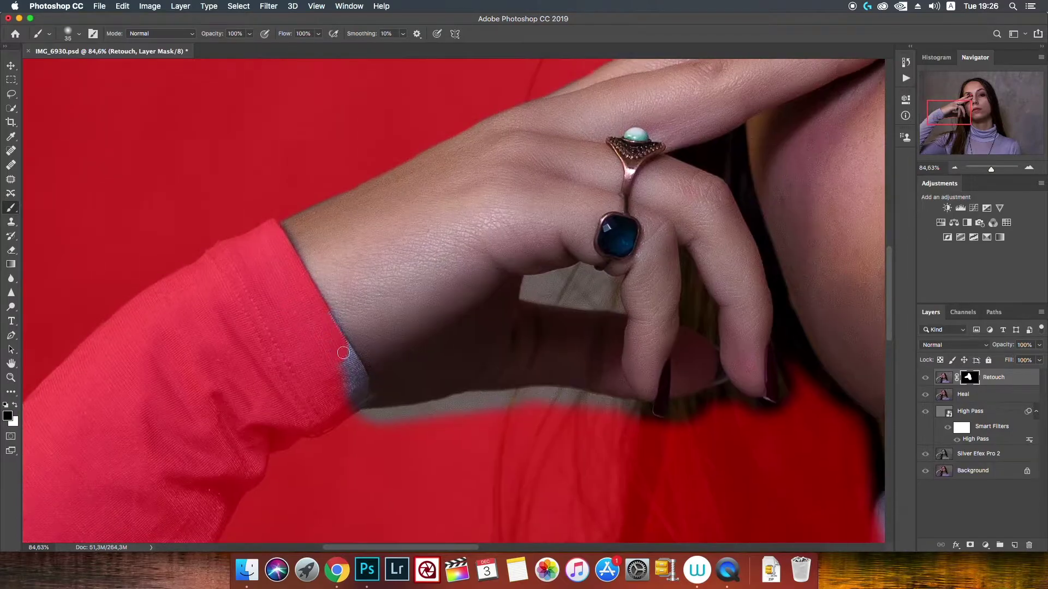
pyautogui.moveTo(363, 430); pyautogui.dragTo(434, 409)
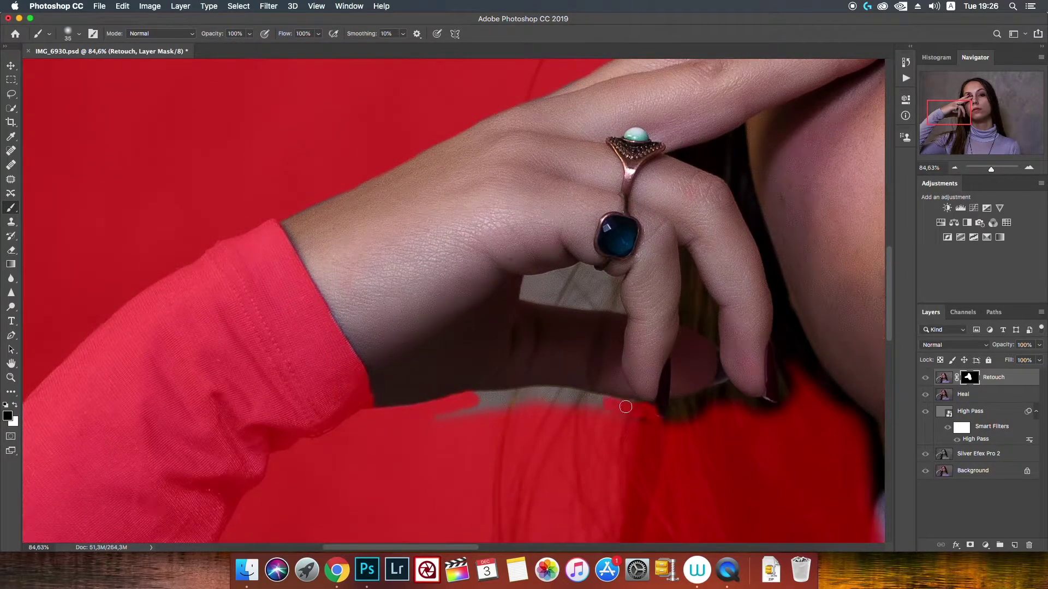
pyautogui.moveTo(544, 394)
pyautogui.mouseDown()
pyautogui.moveTo(643, 417)
pyautogui.moveTo(729, 411)
pyautogui.moveTo(619, 412)
pyautogui.moveTo(674, 355)
pyautogui.moveTo(644, 278)
pyautogui.moveTo(630, 287)
pyautogui.mouseUp()
# - Paint the dark gaps between the fingers into the mask in white
pyautogui.press('x')
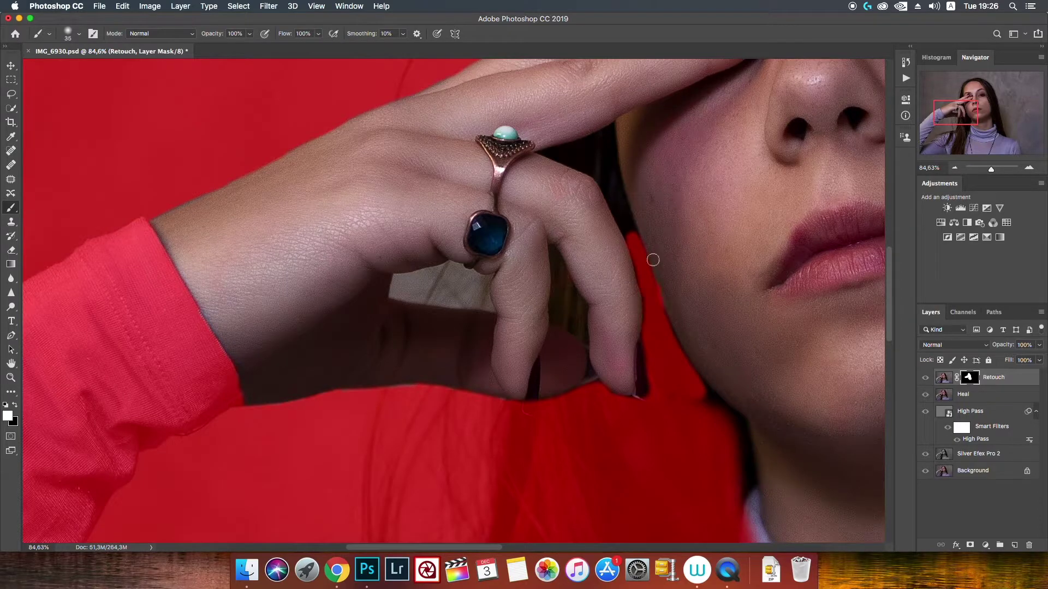
pyautogui.scroll(5, 656, 302)
pyautogui.hscroll(-1, 625, 287)
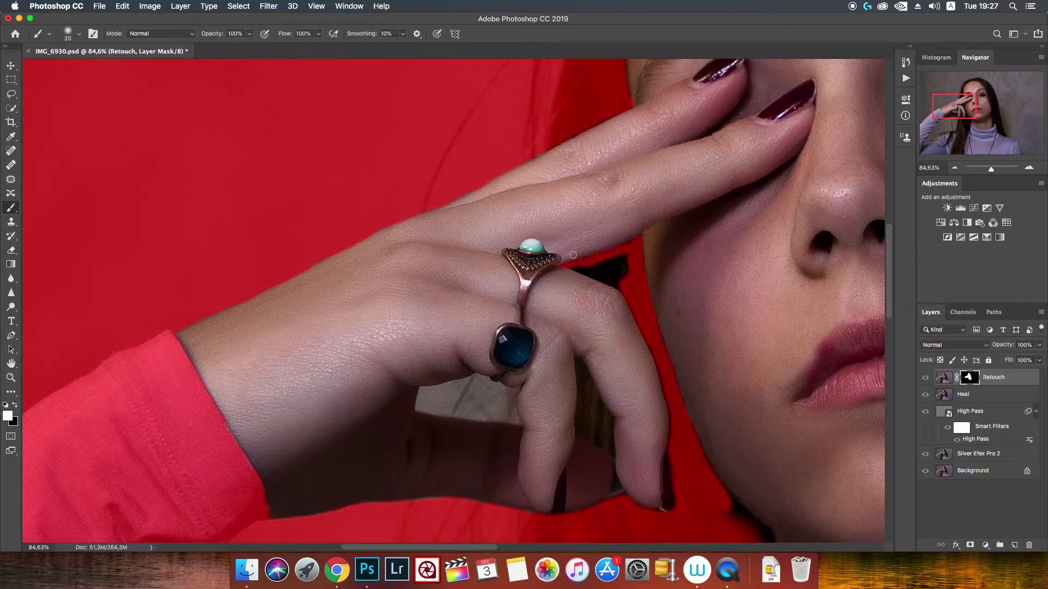
pyautogui.moveTo(581, 264); pyautogui.dragTo(603, 280)
pyautogui.hscroll(-2, 603, 279)
pyautogui.scroll(-1, 603, 279)
pyautogui.moveTo(622, 336)
pyautogui.mouseDown()
pyautogui.moveTo(643, 420)
pyautogui.moveTo(649, 360)
pyautogui.mouseUp()
# - Paint the grey collar band under the chin into the mask in white
pyautogui.press('x')
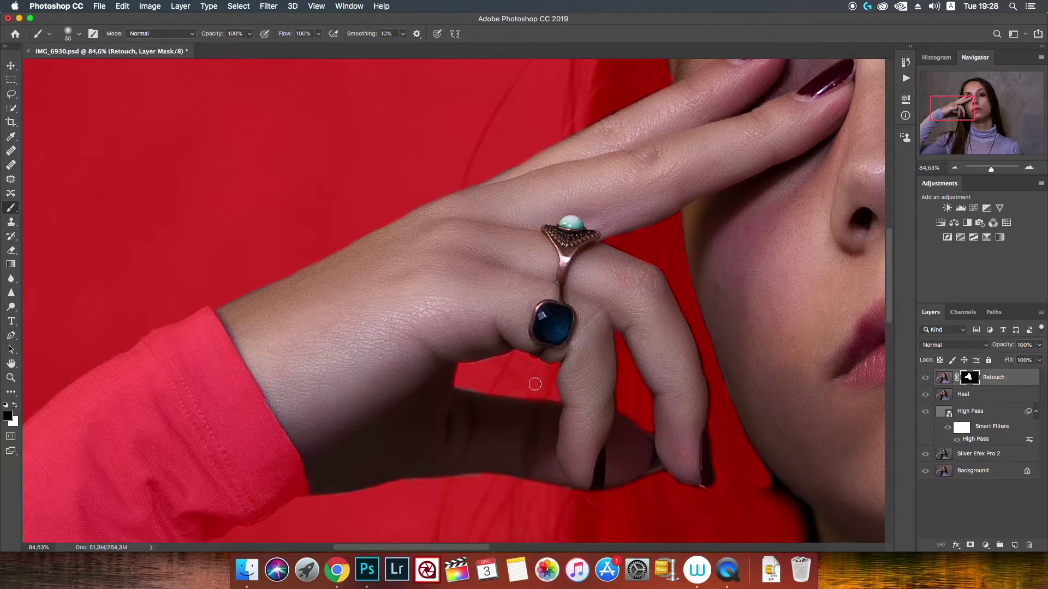
pyautogui.scroll(-3, 535, 385)
pyautogui.hscroll(5, 535, 384)
pyautogui.scroll(-2, 499, 410)
pyautogui.hscroll(3, 499, 409)
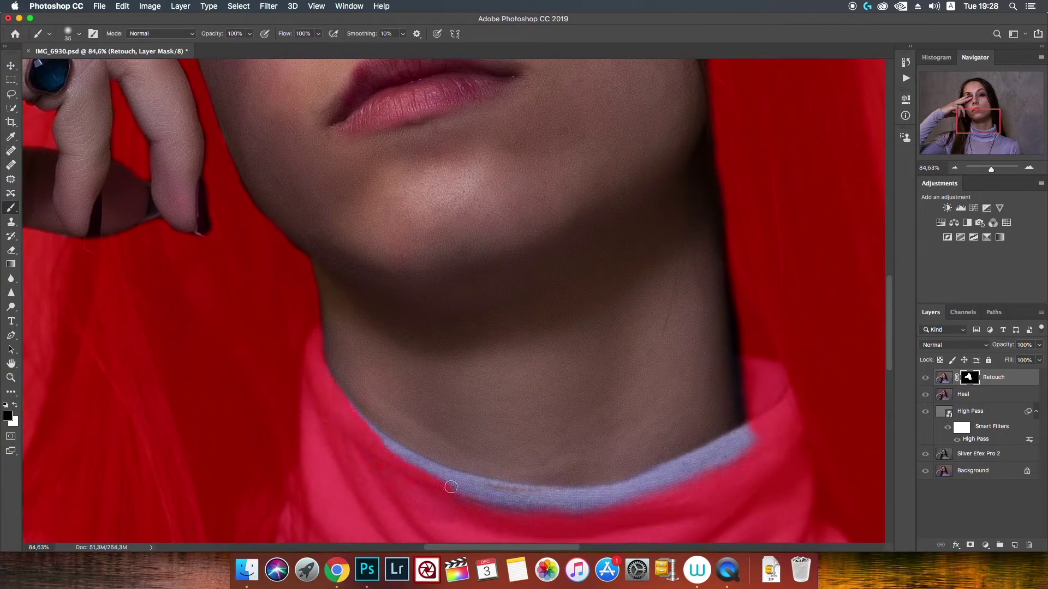
pyautogui.moveTo(451, 486); pyautogui.dragTo(431, 479)
pyautogui.moveTo(750, 433); pyautogui.dragTo(591, 496)
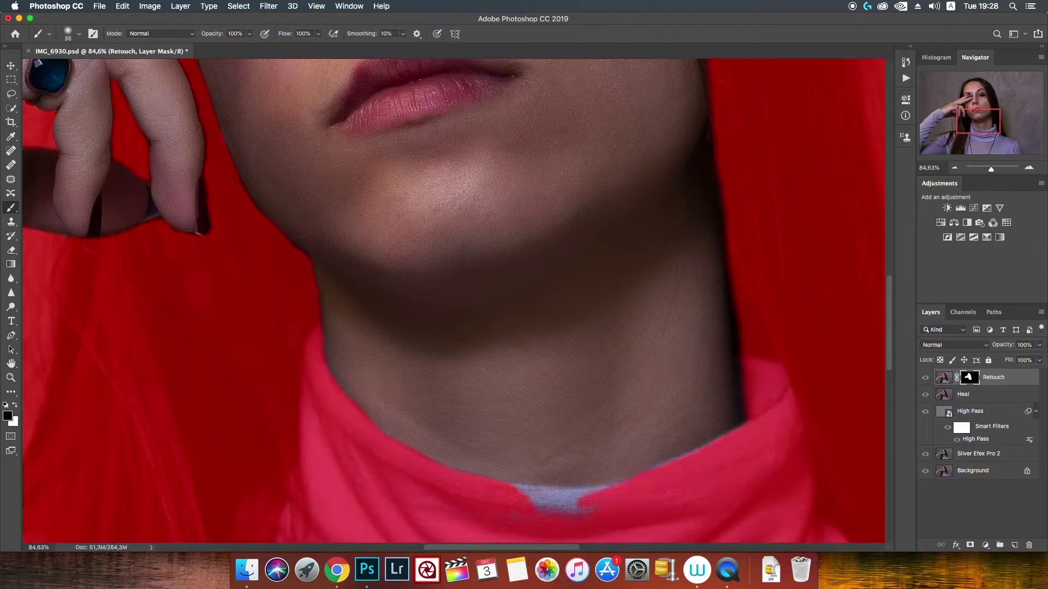
# - Hide the mask overlay, fit the photo in view, and stamp visible layers into Layer 1
pyautogui.press('super+0')
pyautogui.press('\\')
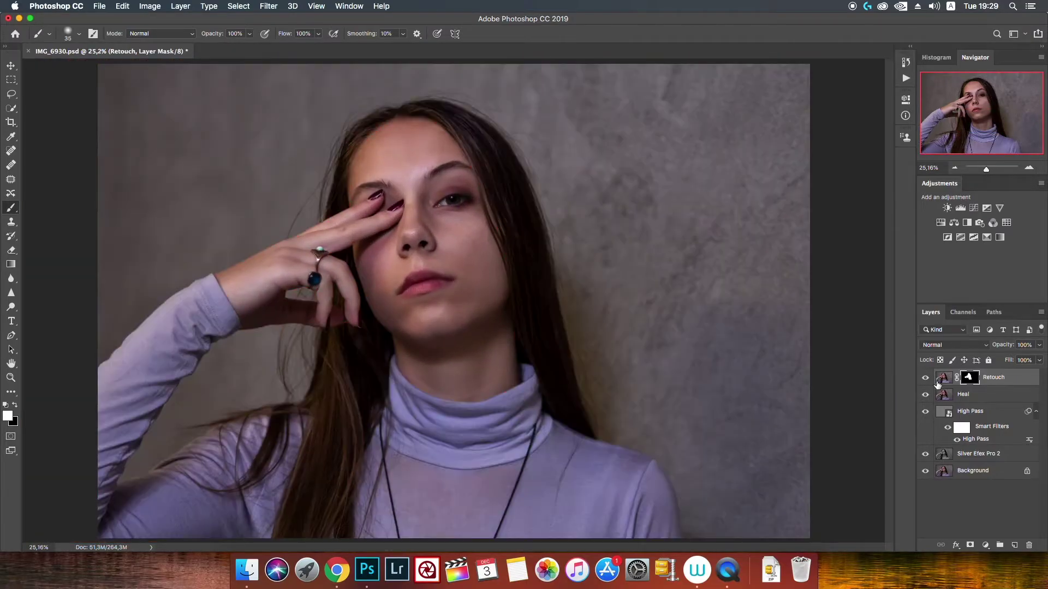
pyautogui.press('super+alt+shift+e')
# - Apply Color Efex Pro 4 Levels & Curves as a new layer and save the file
pyautogui.click(269, 6)
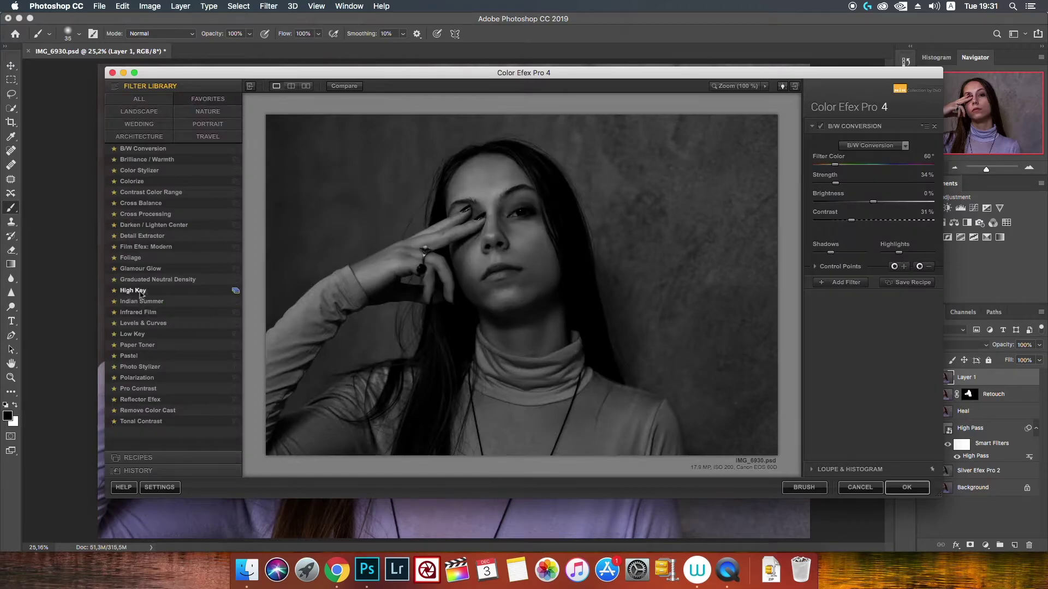
pyautogui.click(143, 323)
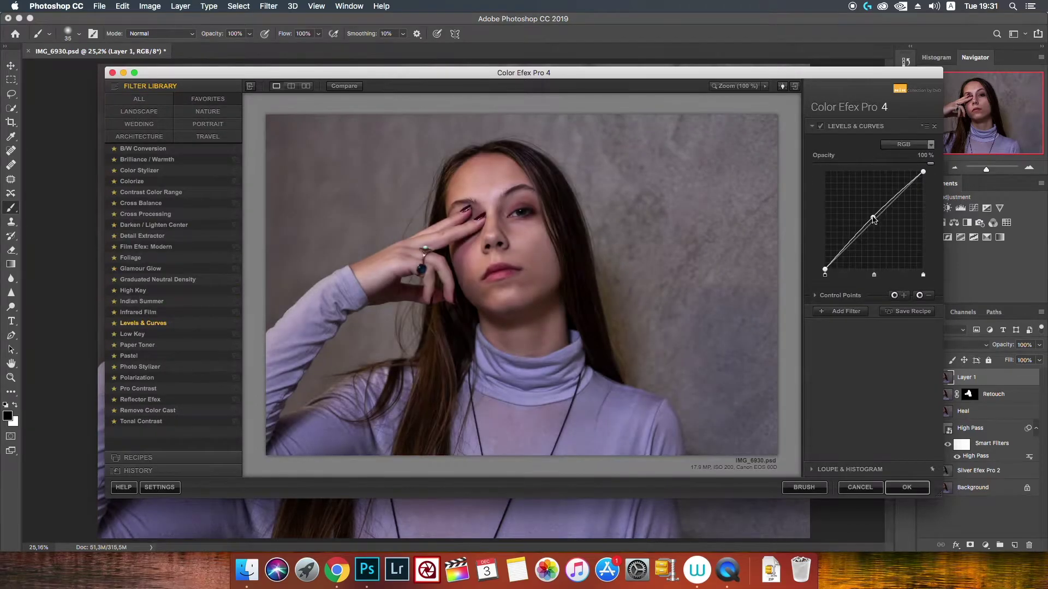
pyautogui.click(904, 489)
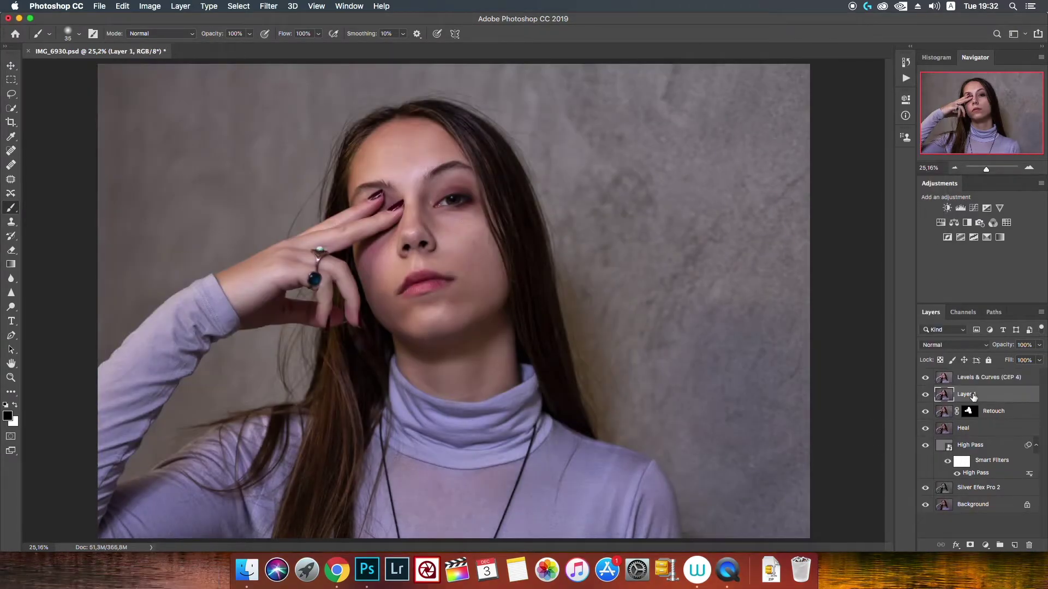
pyautogui.press('super+s')
# - Add a Color Efex Pro 4 Remove Color Cast layer and refine its figure-shaped mask
pyautogui.click(268, 6)
pyautogui.click(305, 13)
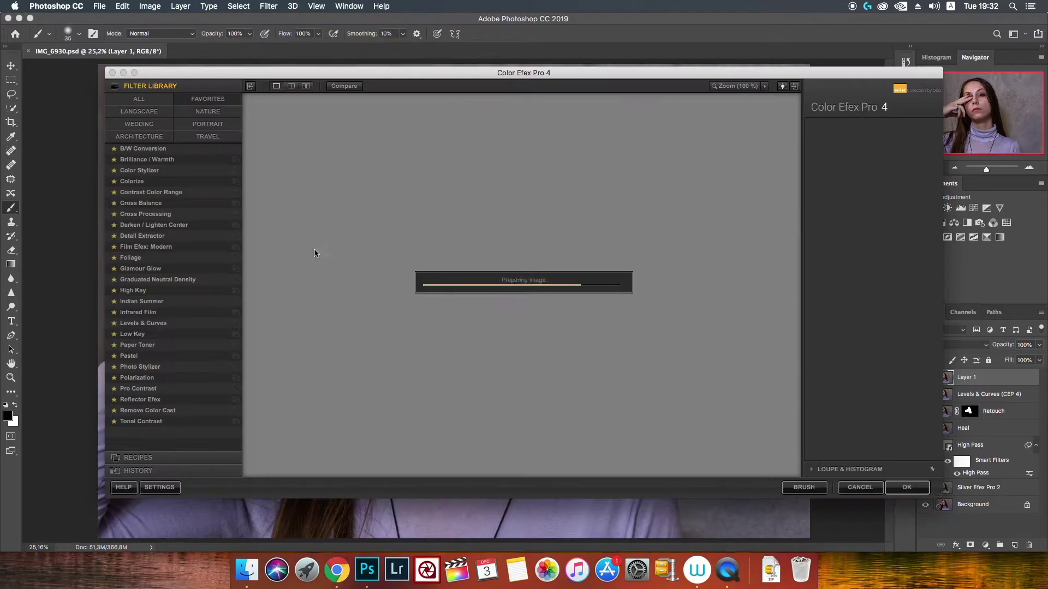
pyautogui.click(148, 410)
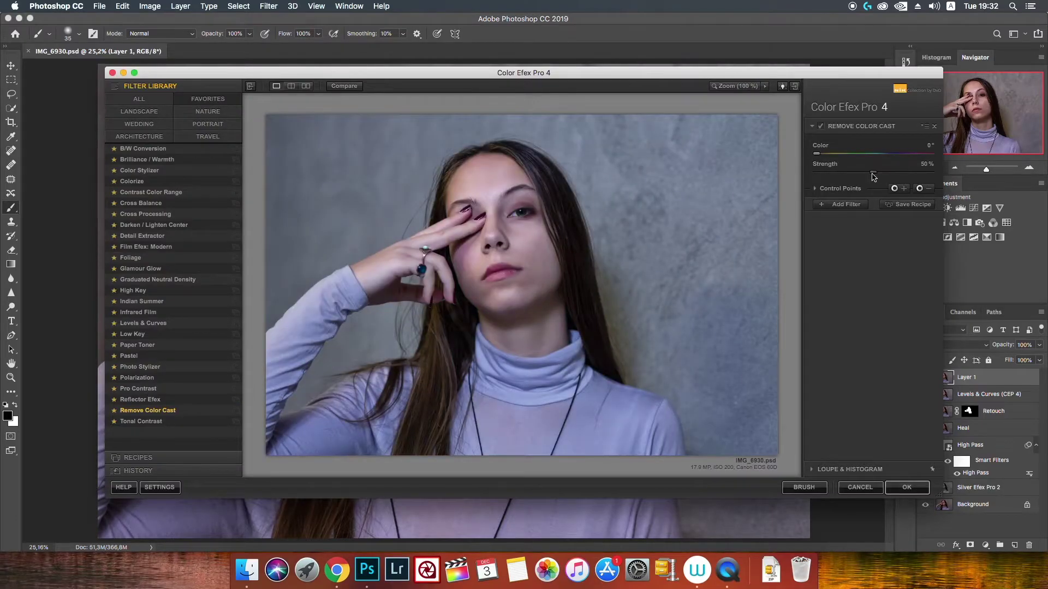
pyautogui.click(907, 487)
pyautogui.press('super+alt+r')
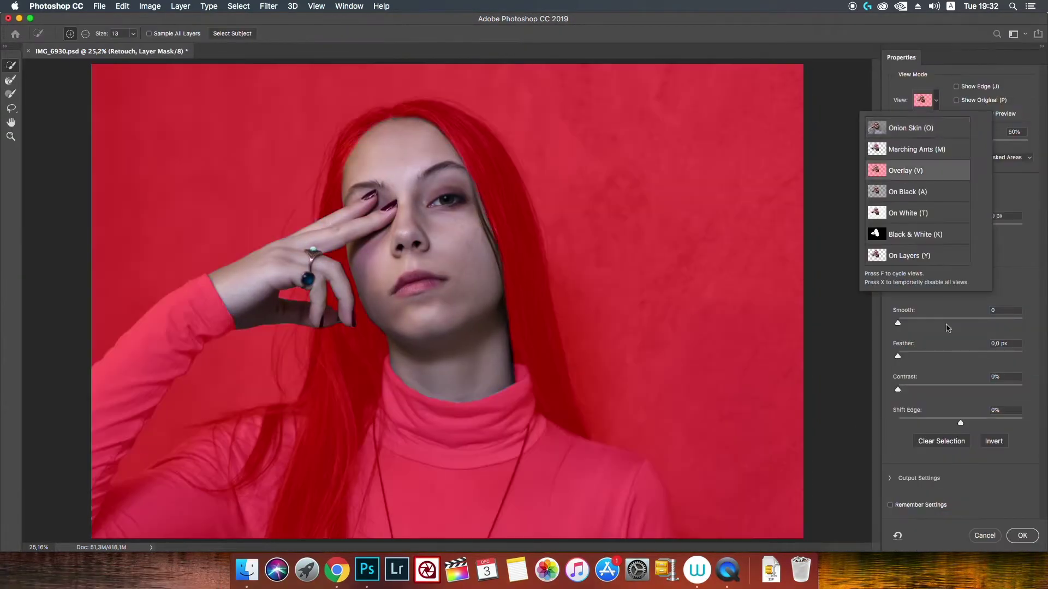
pyautogui.press('Escape')
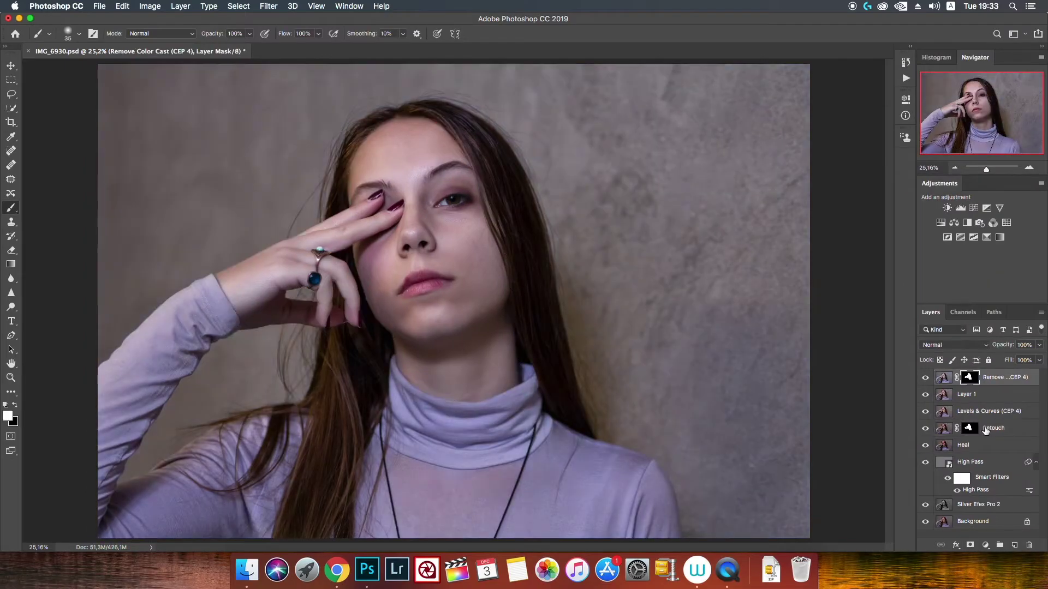
# - Stamp visible layers and draw a dark-to-transparent gradient over the background on a new layer
pyautogui.press('super+alt+shift+e')
pyautogui.press('g')
pyautogui.click(81, 34)
pyautogui.click(586, 164)
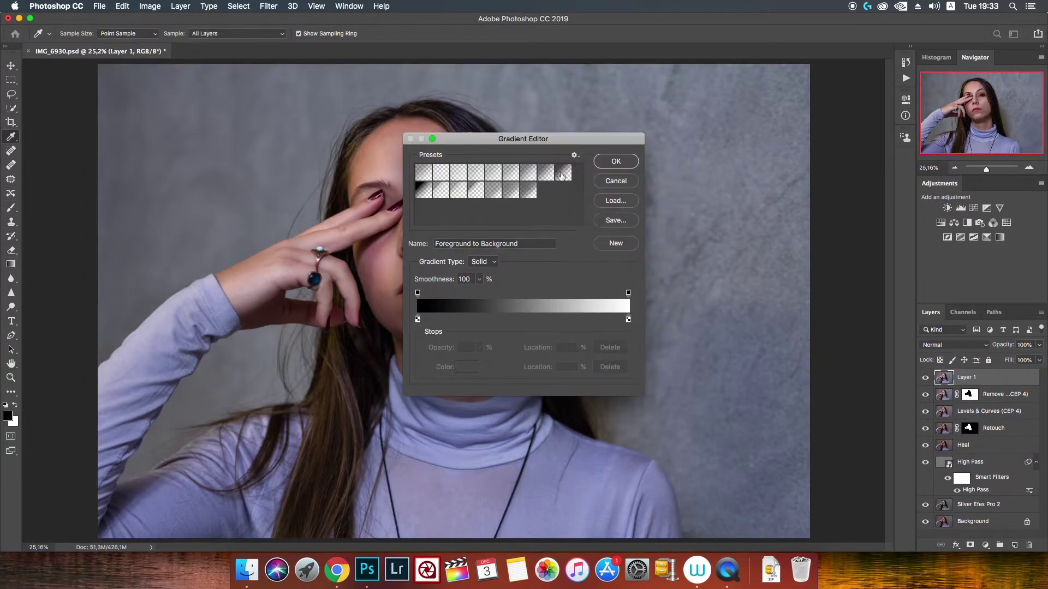
pyautogui.click(615, 155)
pyautogui.press('super+shift+alt+n')
pyautogui.moveTo(452, 300)
pyautogui.mouseDown()
pyautogui.moveTo(900, 412)
pyautogui.moveTo(488, 480)
pyautogui.mouseUp()
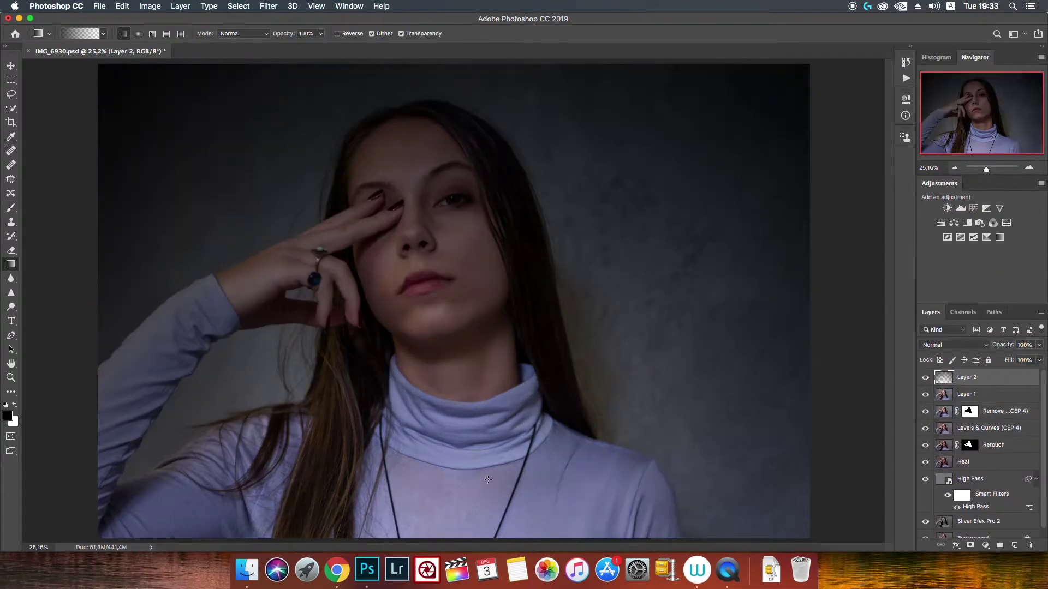
# - Merge the gradient down and name the layer Gradient map
pyautogui.press('super+e')
pyautogui.doubleClick(966, 377)
pyautogui.write('Gradient map')
pyautogui.press('Return')
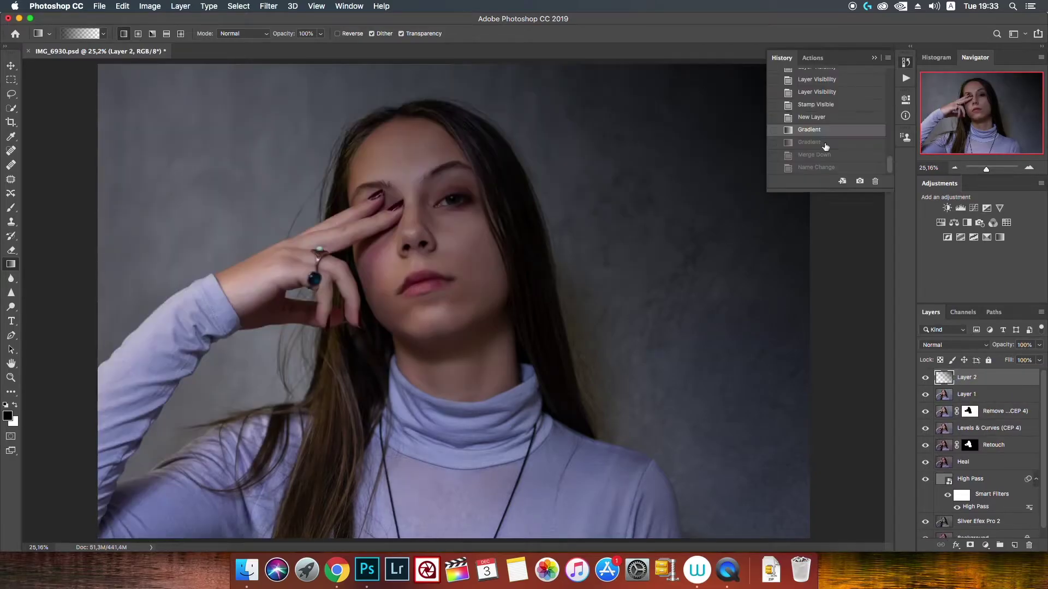
pyautogui.click(955, 345)
pyautogui.press('Escape')
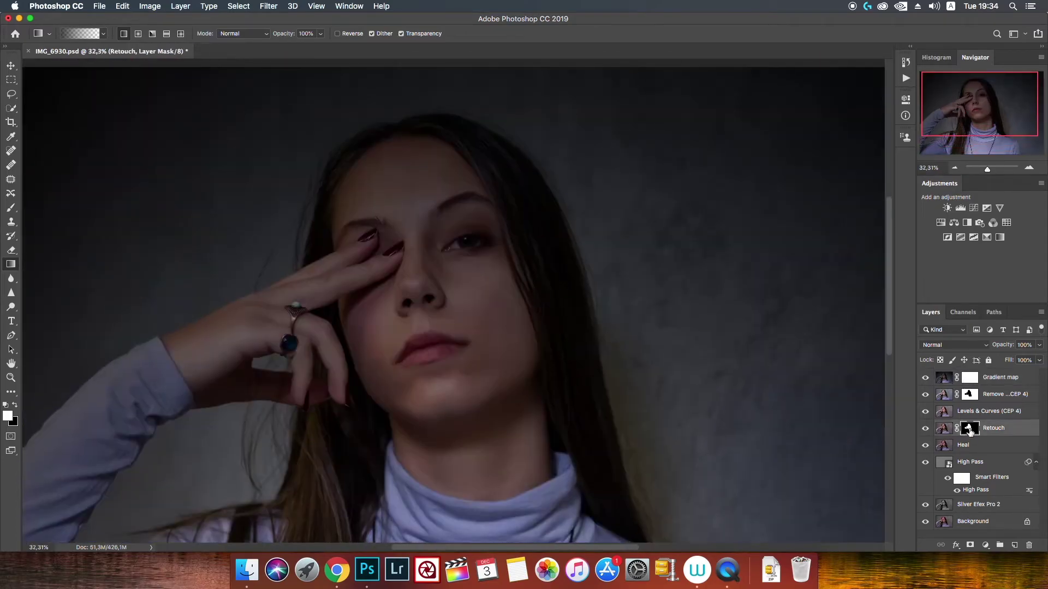
# - Load the figure selection and mask the crown and right-side hair from the Gradient map darkening
pyautogui.keyDown('super'); pyautogui.click(969, 431); pyautogui.keyUp('super')
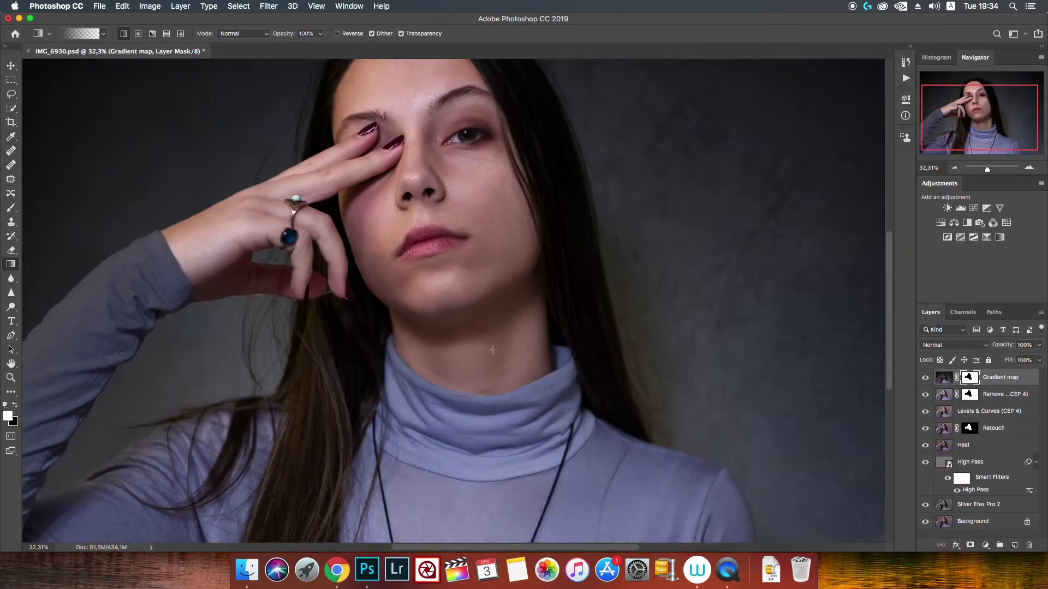
pyautogui.scroll(3, 493, 350)
pyautogui.press('b')
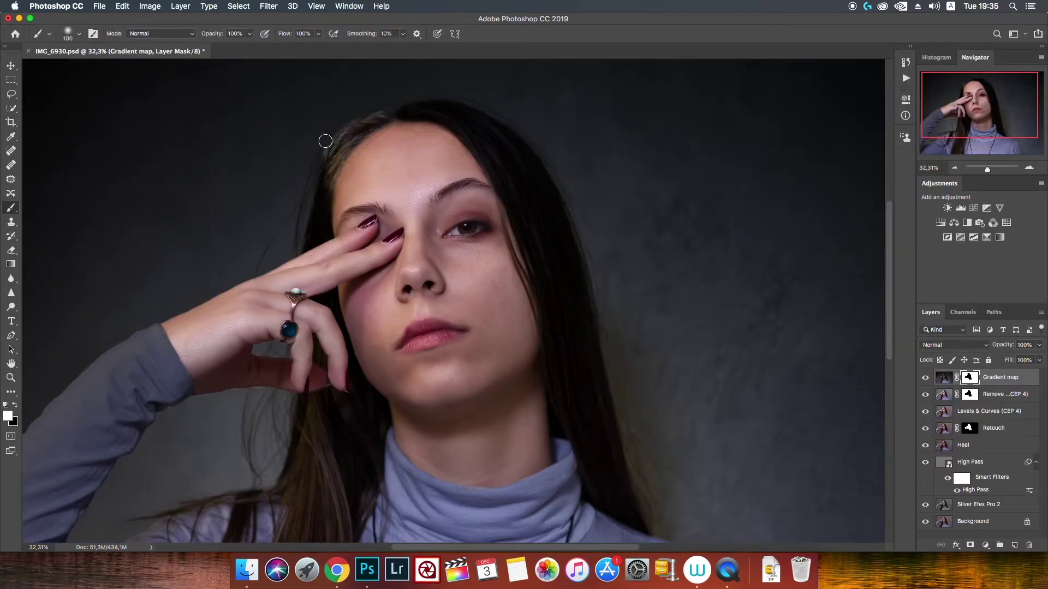
pyautogui.moveTo(328, 205); pyautogui.dragTo(491, 126)
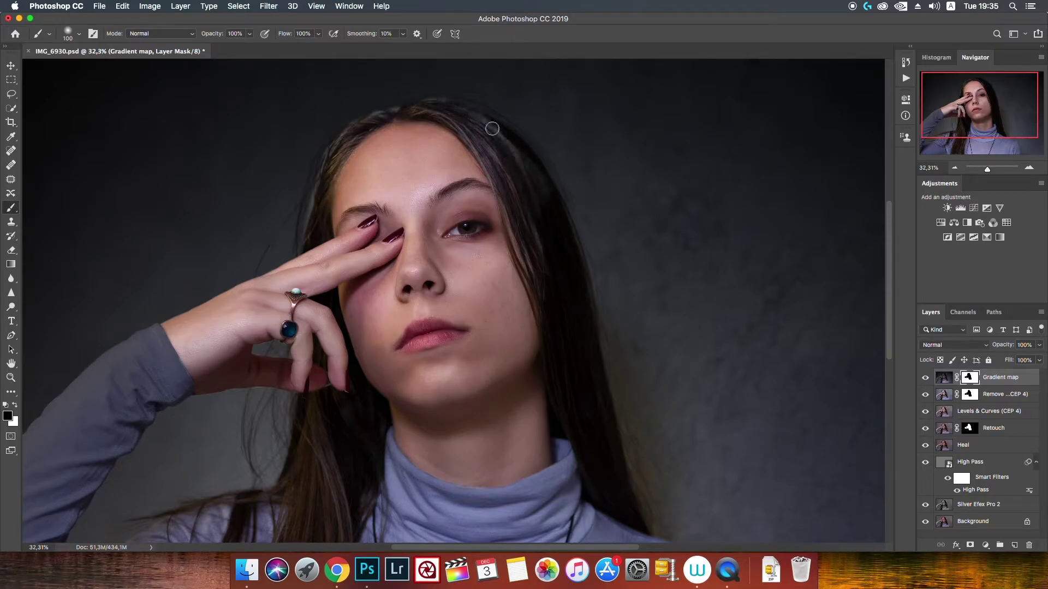
pyautogui.press('x')
pyautogui.press('x')
pyautogui.moveTo(564, 194); pyautogui.dragTo(574, 441)
# - With a 175 brush and the red overlay, mask the face, hand and left arm from the darkening
pyautogui.press('\\')
pyautogui.press(']')
pyautogui.press(']')
pyautogui.press(']')
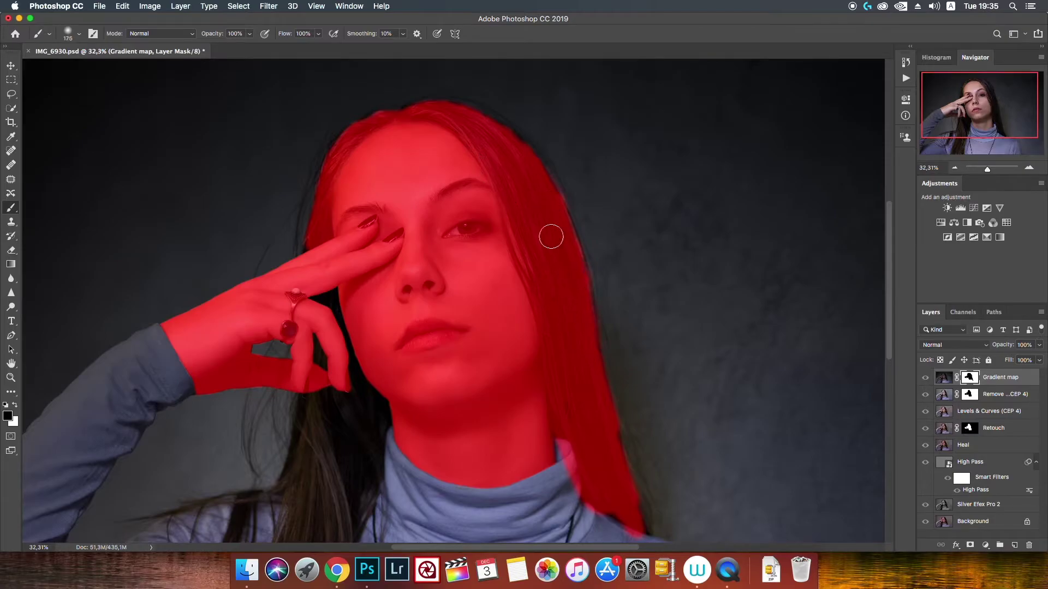
pyautogui.scroll(-5, 552, 236)
pyautogui.moveTo(568, 378)
pyautogui.mouseDown()
pyautogui.moveTo(666, 500)
pyautogui.moveTo(523, 401)
pyautogui.mouseUp()
pyautogui.scroll(5, 469, 460)
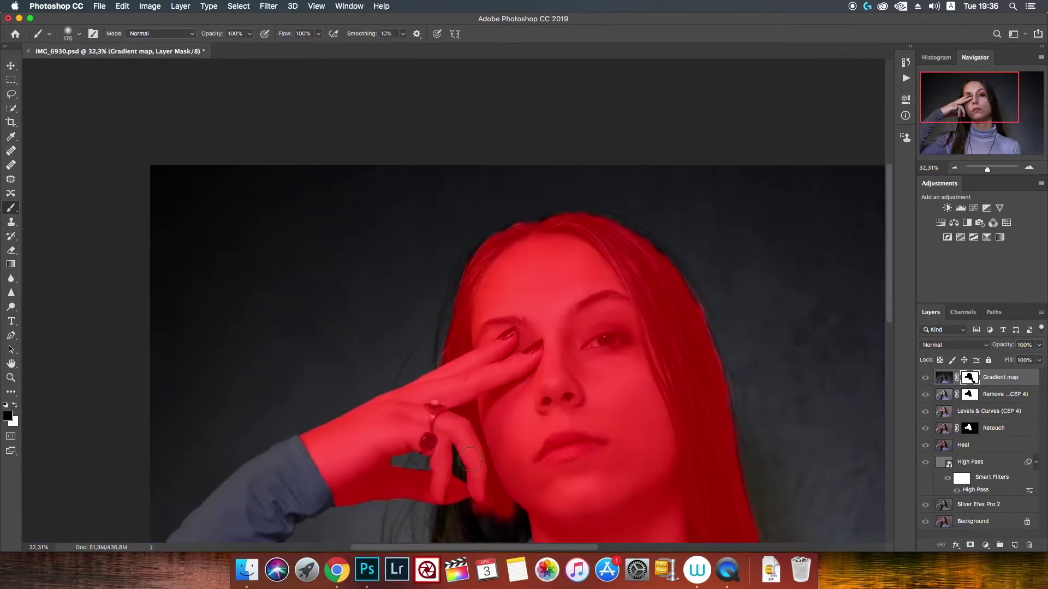
pyautogui.scroll(-5, 469, 460)
pyautogui.moveTo(327, 268); pyautogui.dragTo(180, 384)
pyautogui.moveTo(180, 384)
pyautogui.mouseDown()
pyautogui.moveTo(278, 274)
pyautogui.moveTo(355, 273)
pyautogui.moveTo(453, 159)
pyautogui.moveTo(306, 311)
pyautogui.mouseUp()
pyautogui.moveTo(297, 399)
pyautogui.mouseDown()
pyautogui.moveTo(341, 401)
pyautogui.moveTo(382, 376)
pyautogui.moveTo(334, 412)
pyautogui.mouseUp()
pyautogui.hscroll(5, 334, 412)
pyautogui.scroll(-5, 528, 276)
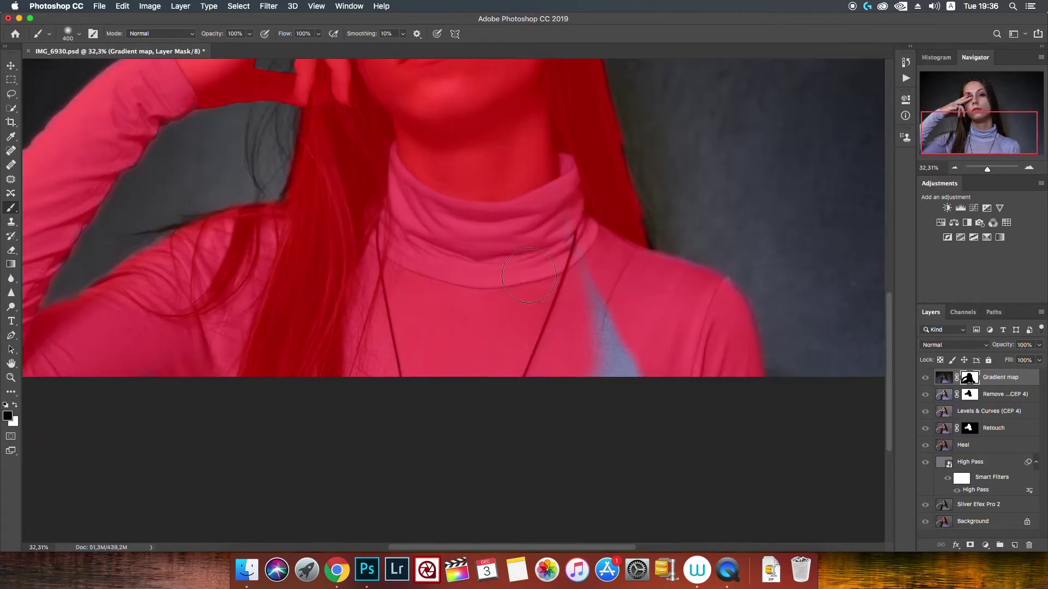
pyautogui.press('\\')
pyautogui.scroll(-3, 494, 249)
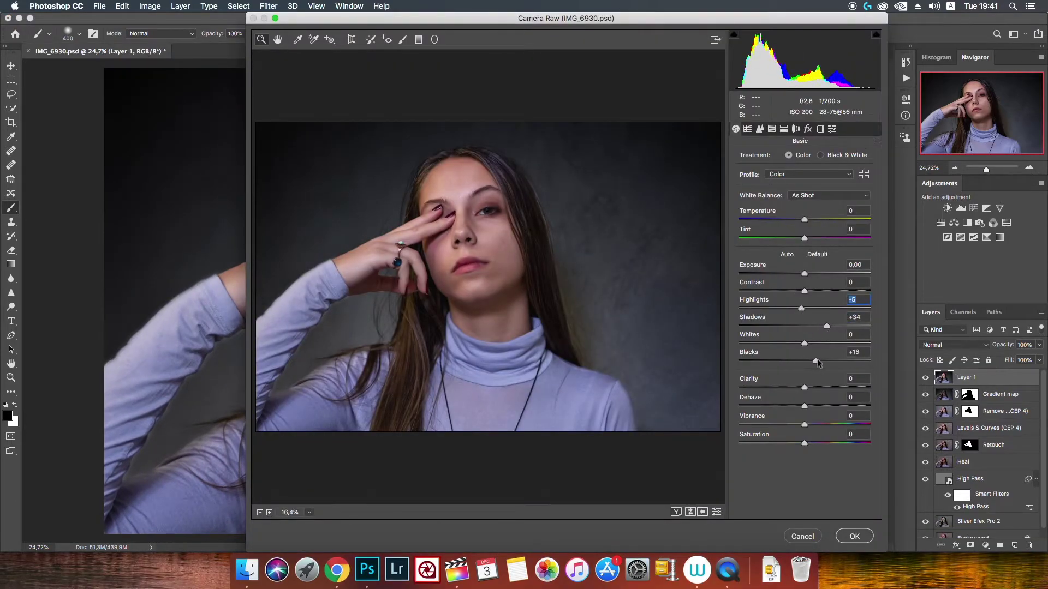
# - Apply the Camera Raw result and stamp visible layers into a new layer named Eye DnB
pyautogui.press('Return')
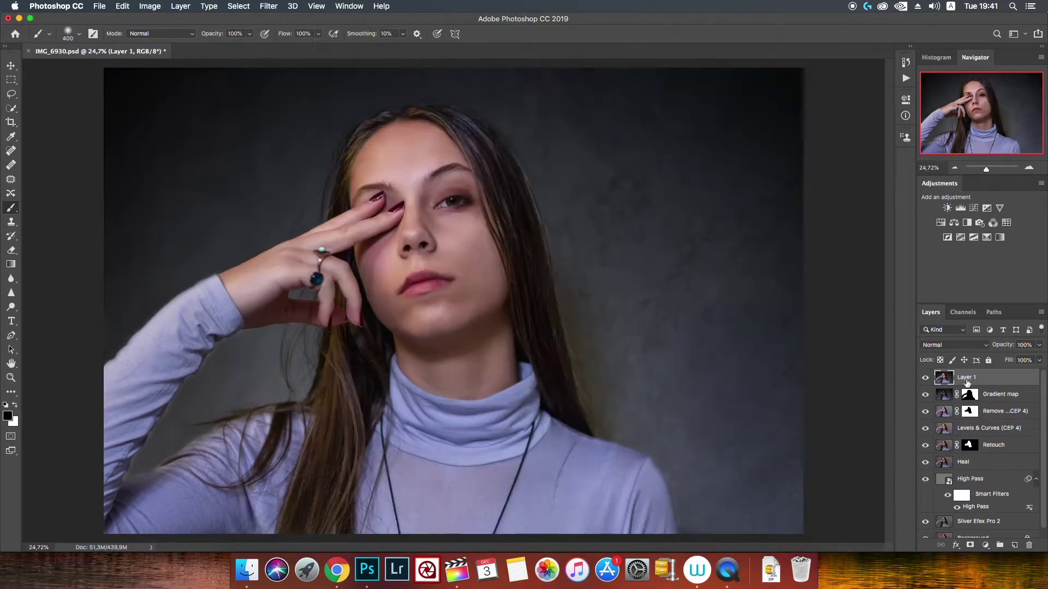
pyautogui.press('super+alt+shift+e')
pyautogui.doubleClick(965, 378)
pyautogui.write('Eye DnB')
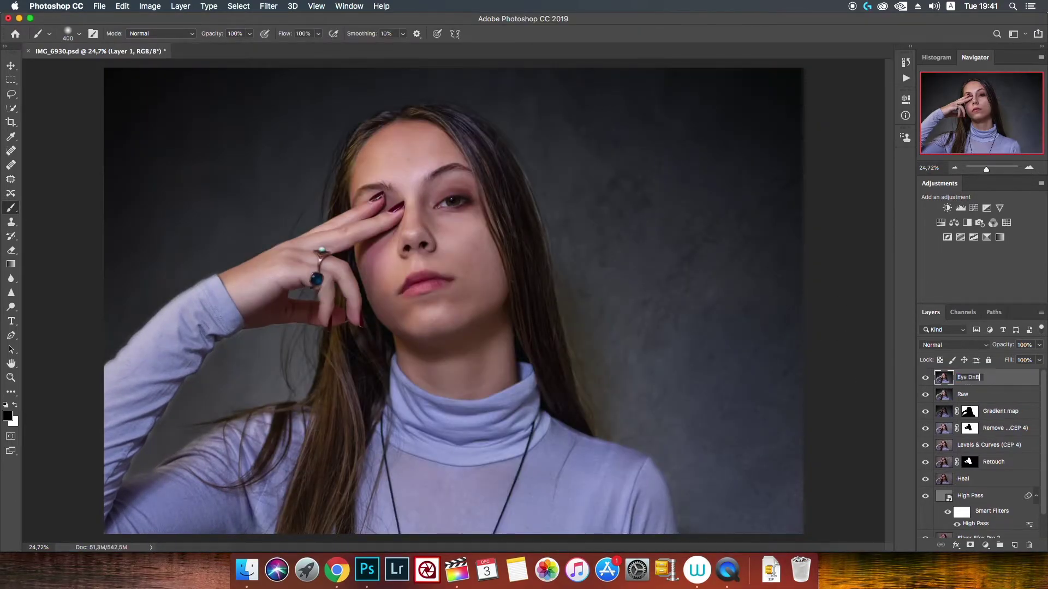
pyautogui.click(11, 307)
pyautogui.scroll(5, 536, 307)
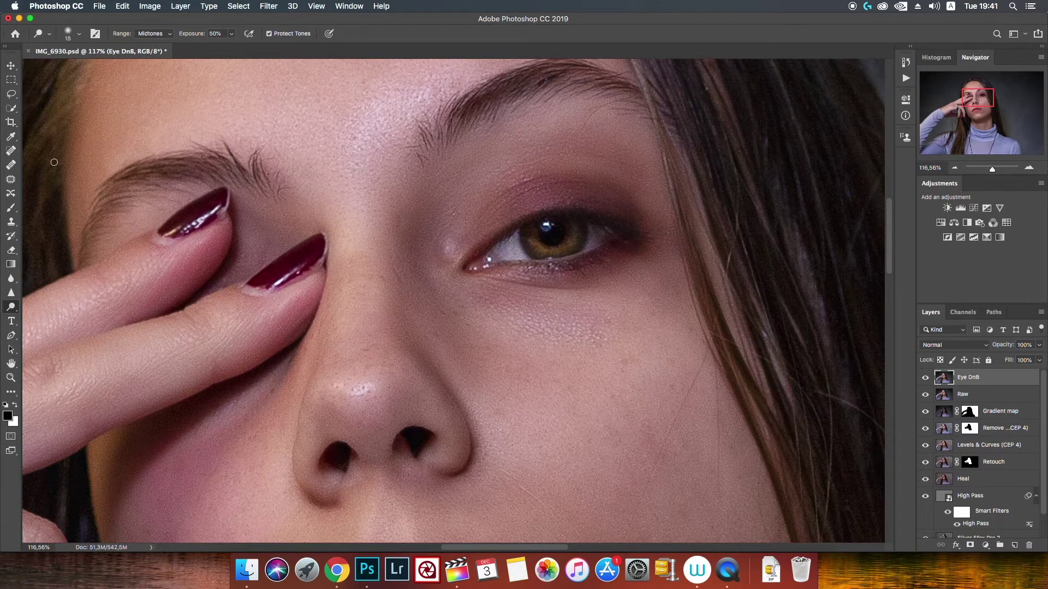
# - Burn and sharpen the iris on the Eye DnB layer
pyautogui.hotkey('shift', 'o')
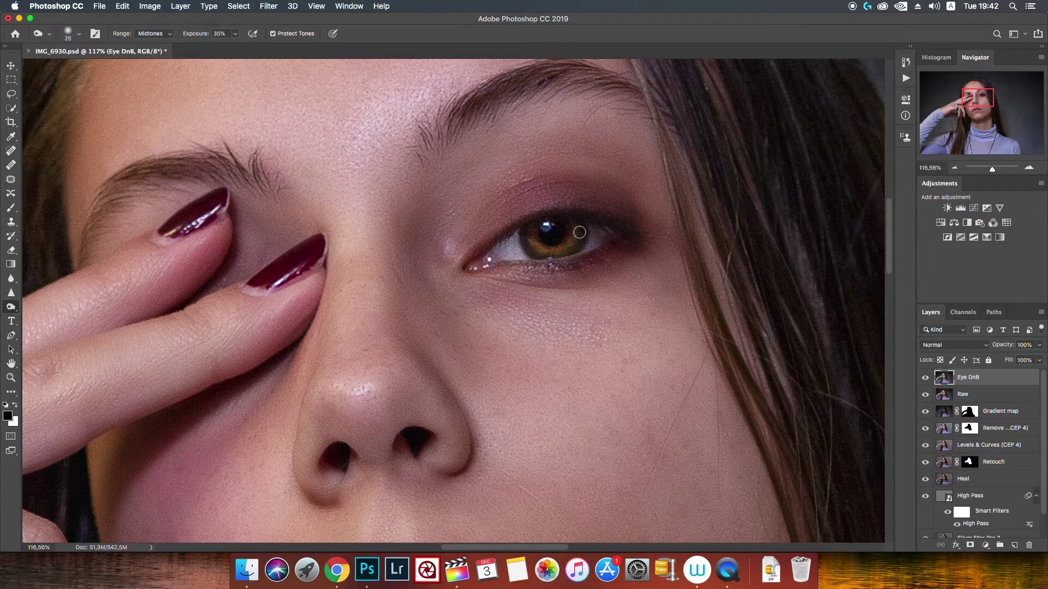
pyautogui.click(11, 293)
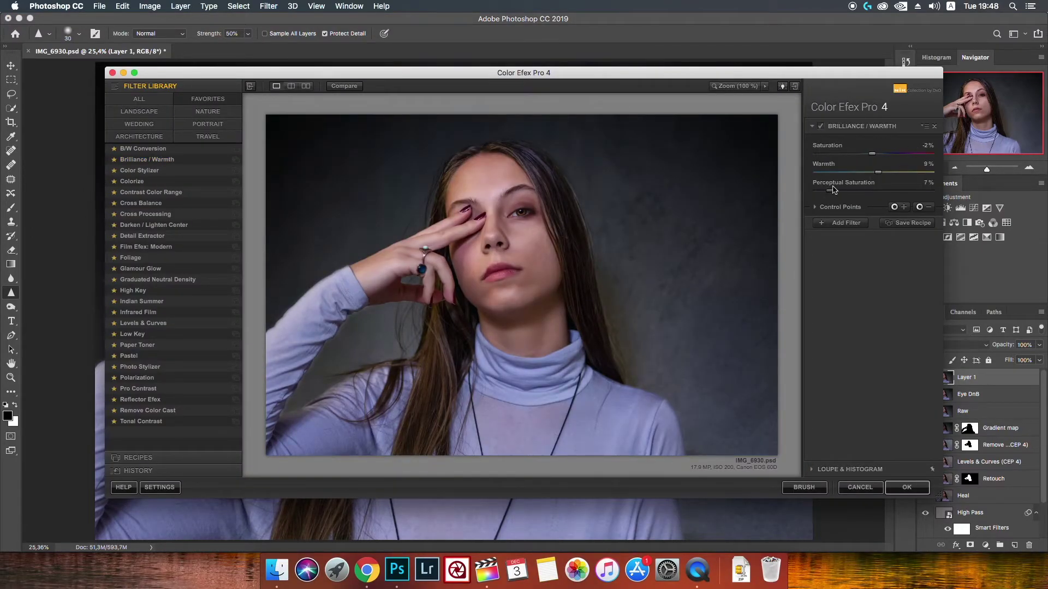
# - Apply Brilliance / Warmth in Color Efex Pro 4, then relaunch Color Efex Pro 4 on the layer
pyautogui.click(906, 488)
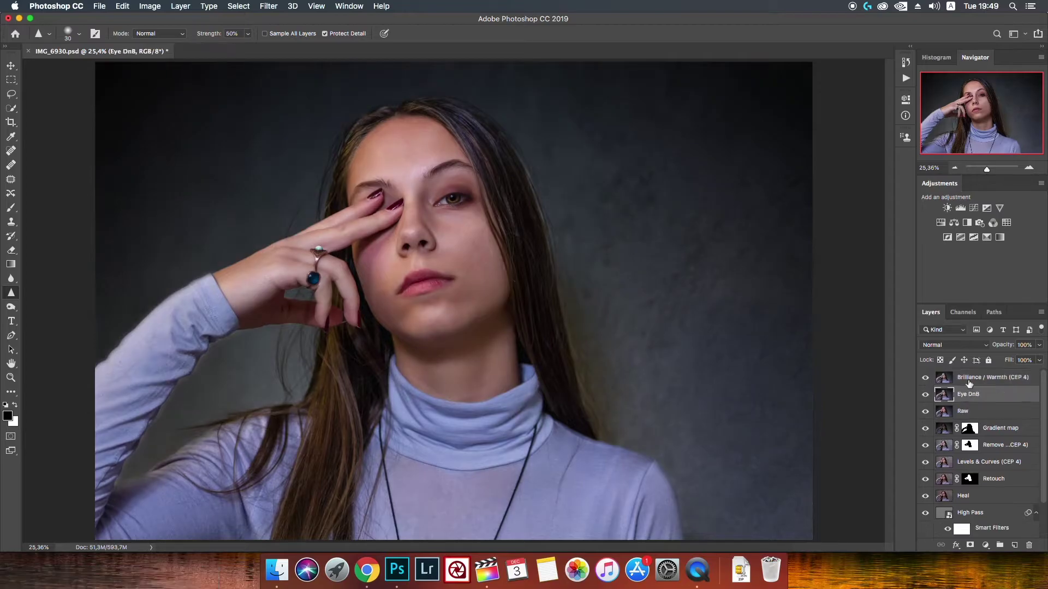
pyautogui.click(269, 6)
pyautogui.click(295, 19)
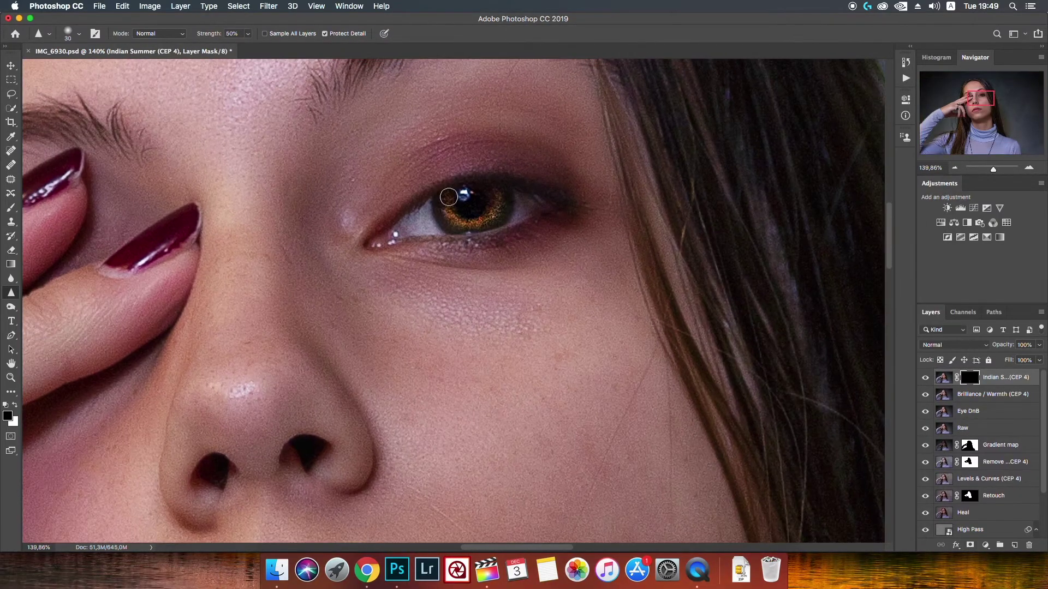
# - Stamp all visible layers into a merged layer and apply Color Efex Pro Contrast to it
pyautogui.press('super+alt+shift+e')
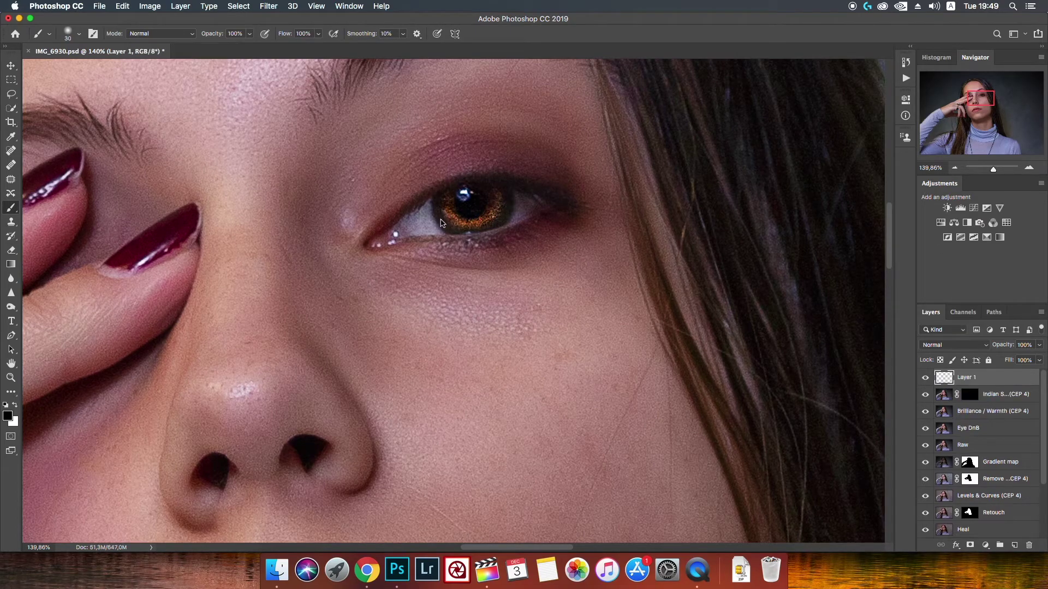
pyautogui.press('super+0')
pyautogui.click(269, 6)
pyautogui.click(601, 278)
pyautogui.click(162, 388)
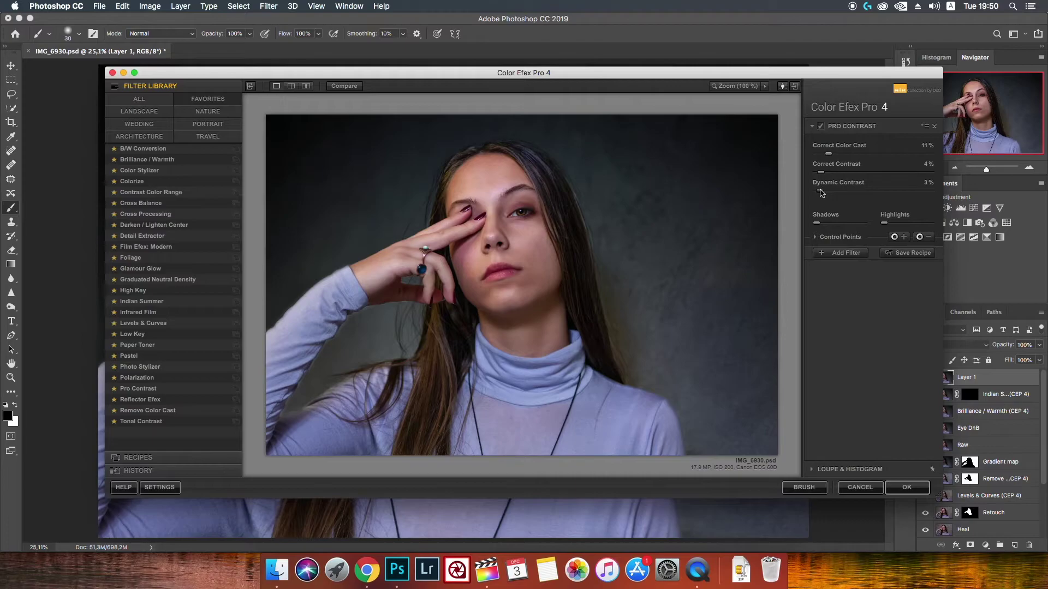
pyautogui.press('Return')
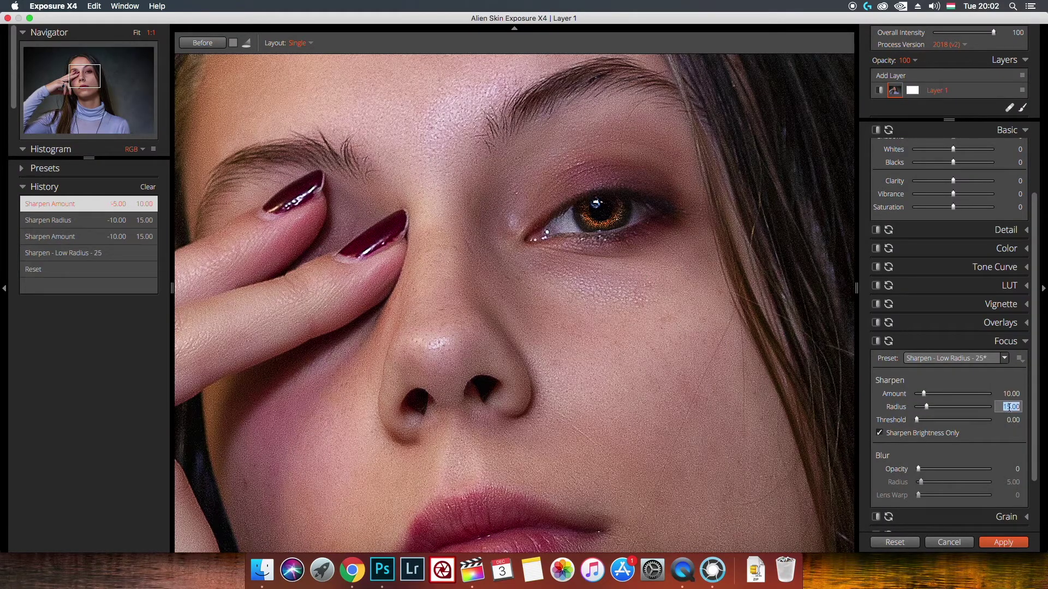
# - Apply the Exposure X4 sharpening and move Layer 1 above the Exposure X4 layer
pyautogui.click(1003, 541)
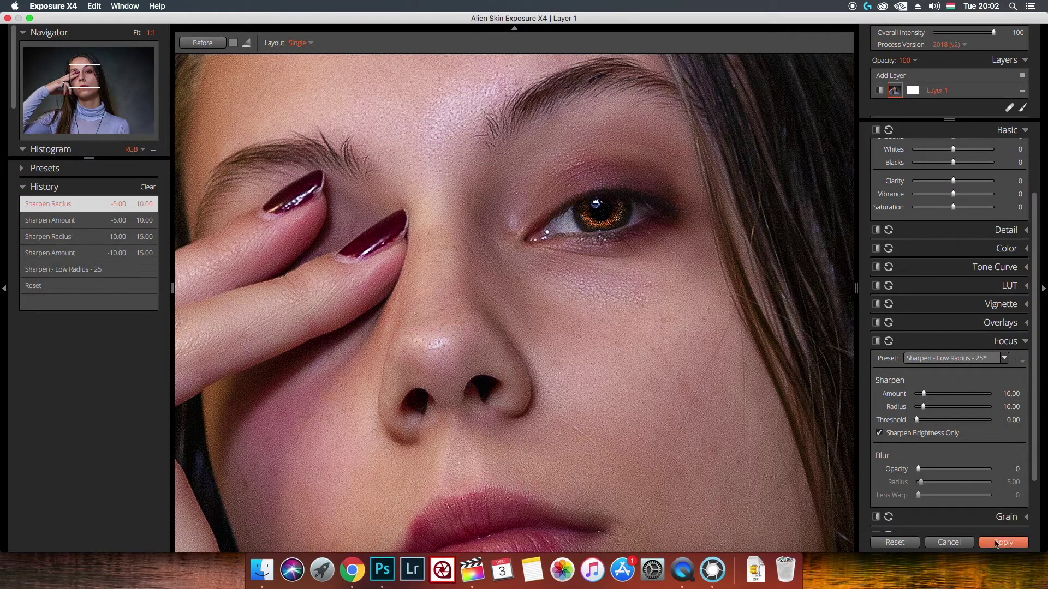
pyautogui.moveTo(979, 409); pyautogui.dragTo(977, 374)
pyautogui.hotkey('ctrl', 'shift', 'a')
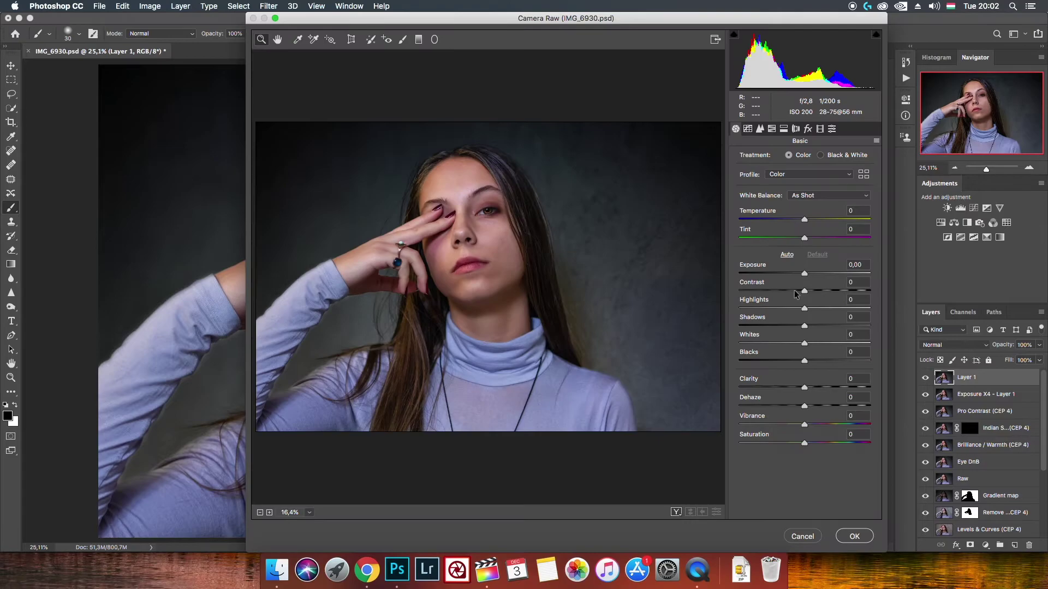
# - Nudge Basic sliders: contrast +3, highlights +9, lifted shadows, saturation -3, slight vibrance
pyautogui.moveTo(804, 290); pyautogui.dragTo(806, 290)
pyautogui.moveTo(803, 308); pyautogui.dragTo(815, 325)
pyautogui.moveTo(804, 360); pyautogui.dragTo(809, 387)
pyautogui.moveTo(804, 405); pyautogui.dragTo(806, 405)
pyautogui.moveTo(804, 443); pyautogui.dragTo(805, 424)
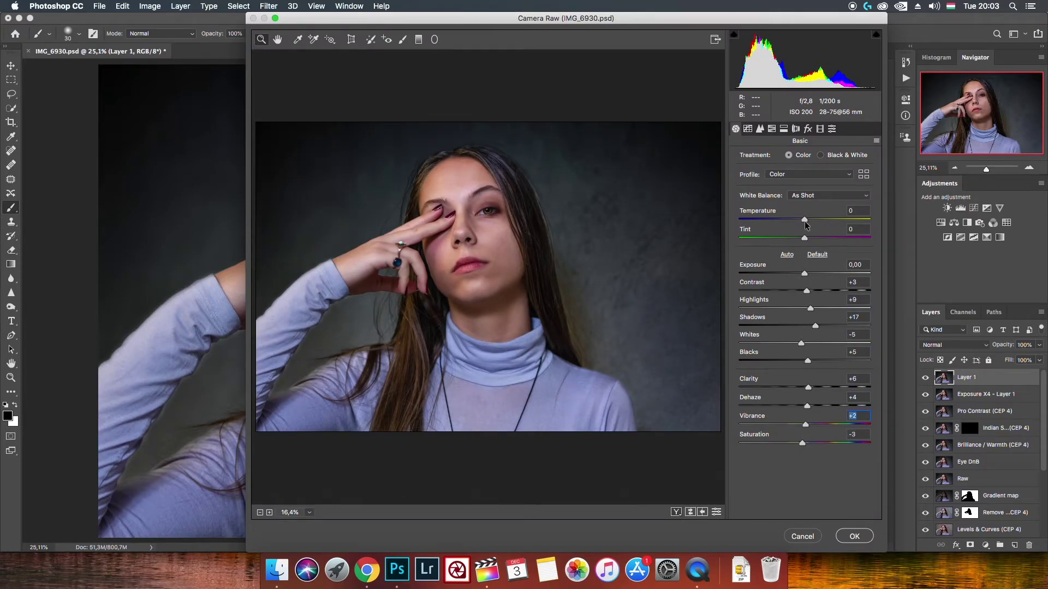
pyautogui.moveTo(804, 220); pyautogui.dragTo(805, 222)
# - Tint the split-toning shadows, add a high point-curve control point, and set Tint to -6
pyautogui.click(784, 129)
pyautogui.moveTo(738, 260); pyautogui.dragTo(782, 261)
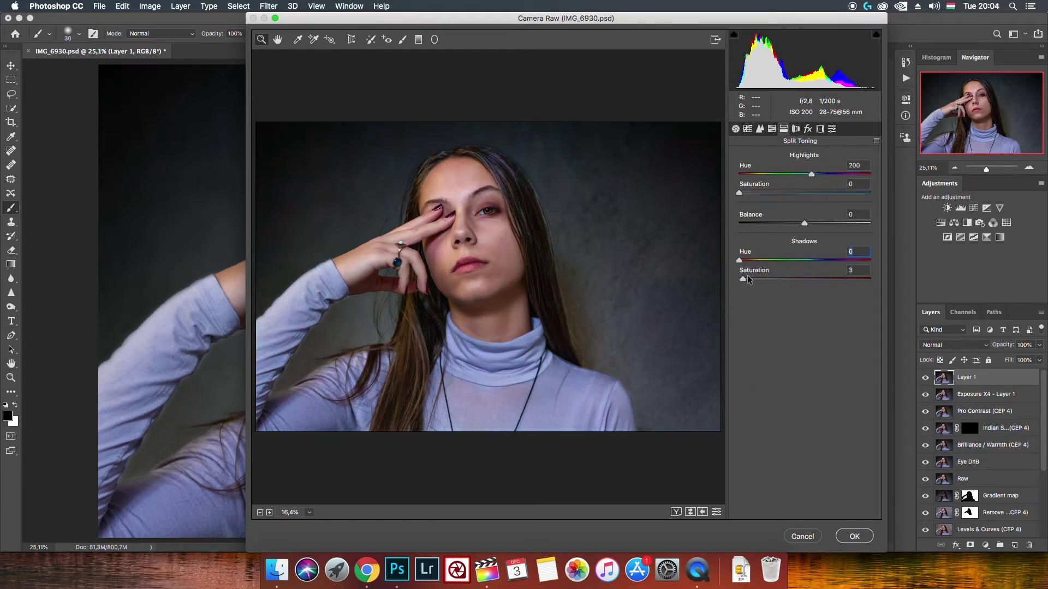
pyautogui.click(760, 129)
pyautogui.click(789, 157)
pyautogui.click(846, 235)
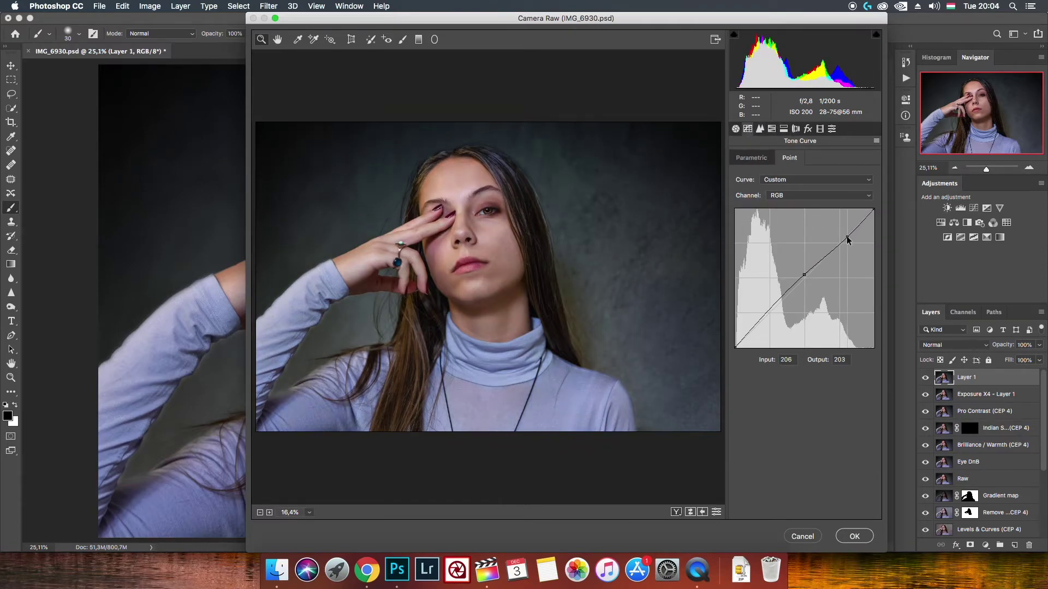
pyautogui.click(735, 129)
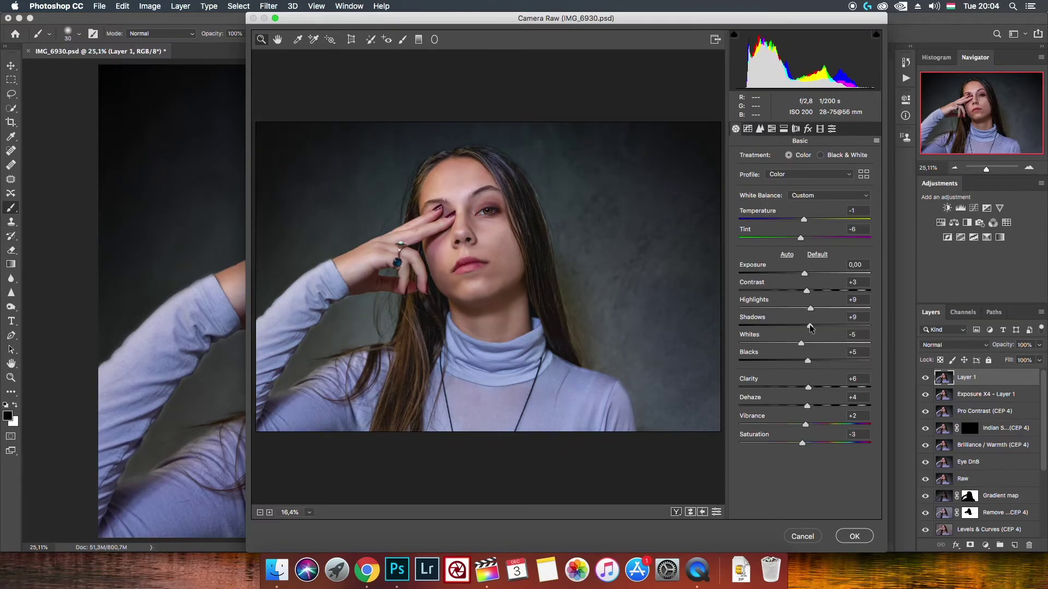
pyautogui.moveTo(803, 238); pyautogui.dragTo(809, 240)
# - Apply the Camera Raw grade, then add a Color Efex Pro 4 Darken / Lighten Center vignette
pyautogui.press('Return')
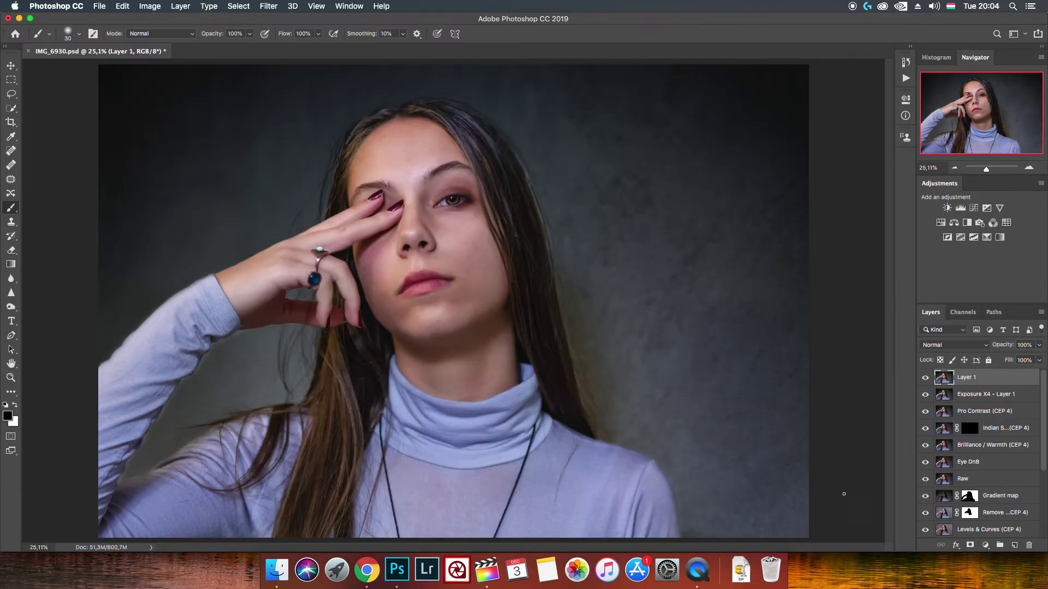
pyautogui.click(268, 6)
pyautogui.click(289, 18)
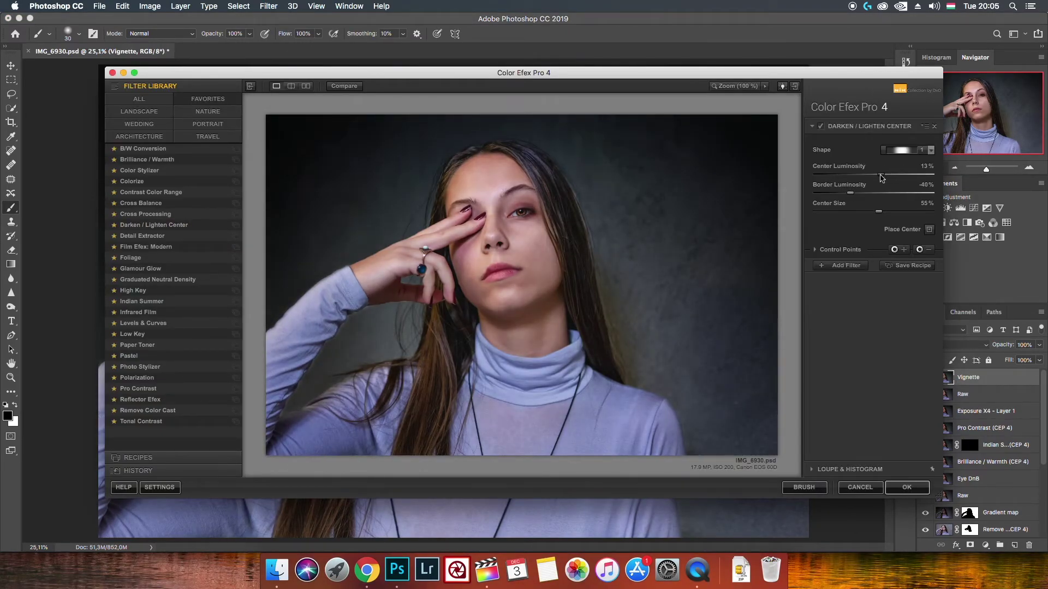
pyautogui.click(906, 487)
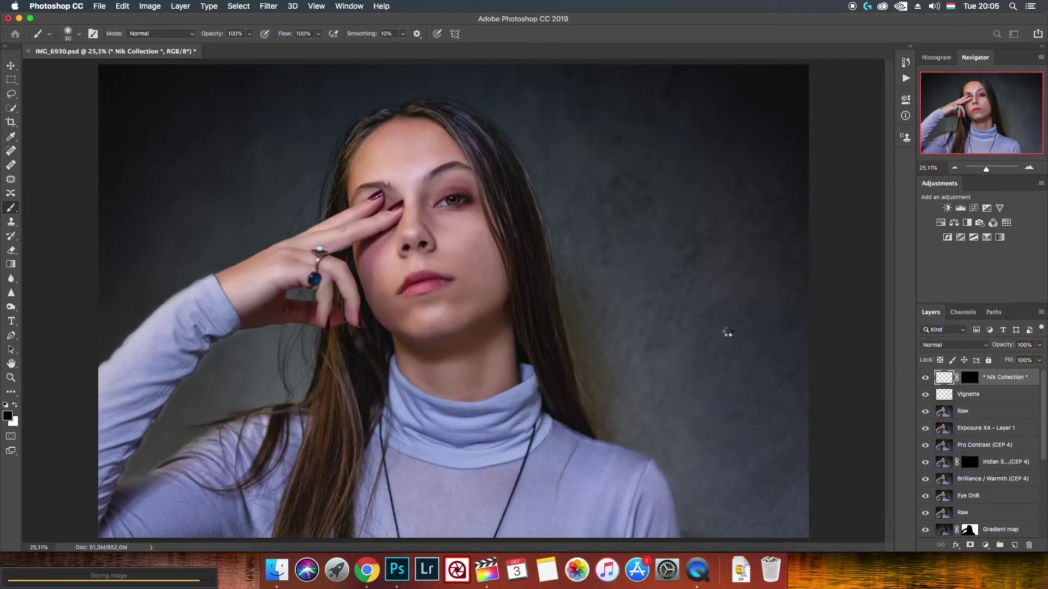
# - Apply a +8 Camera Raw lens vignette to the new layer
pyautogui.press('super+shift+a')
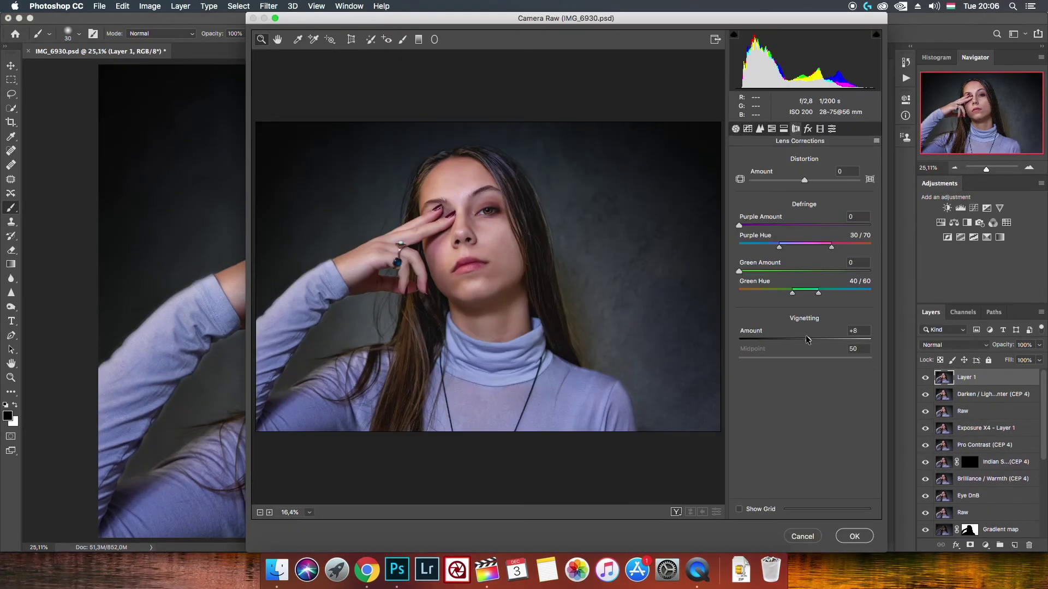
pyautogui.press('Return')
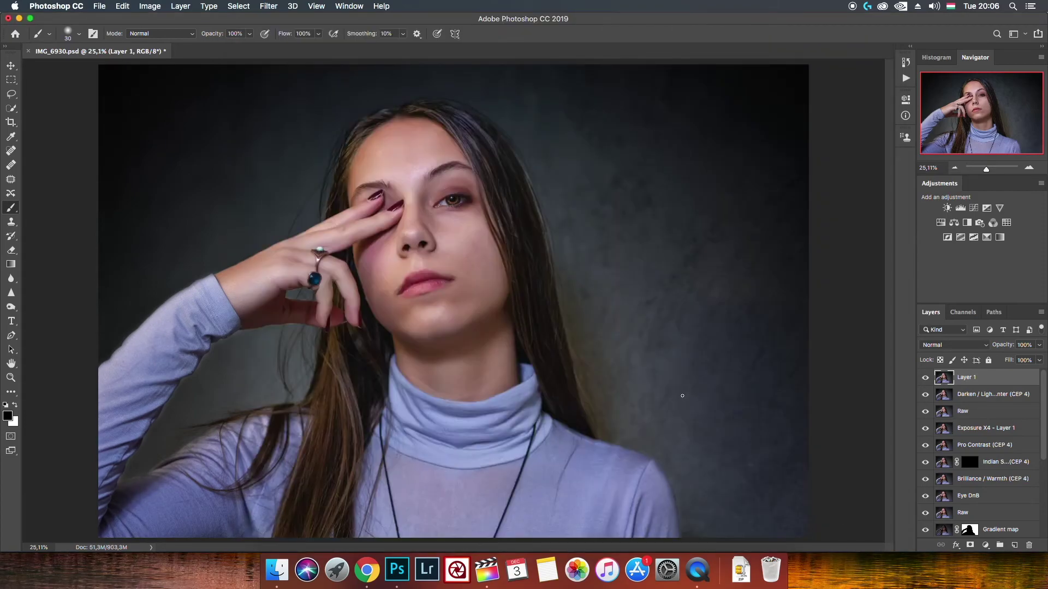